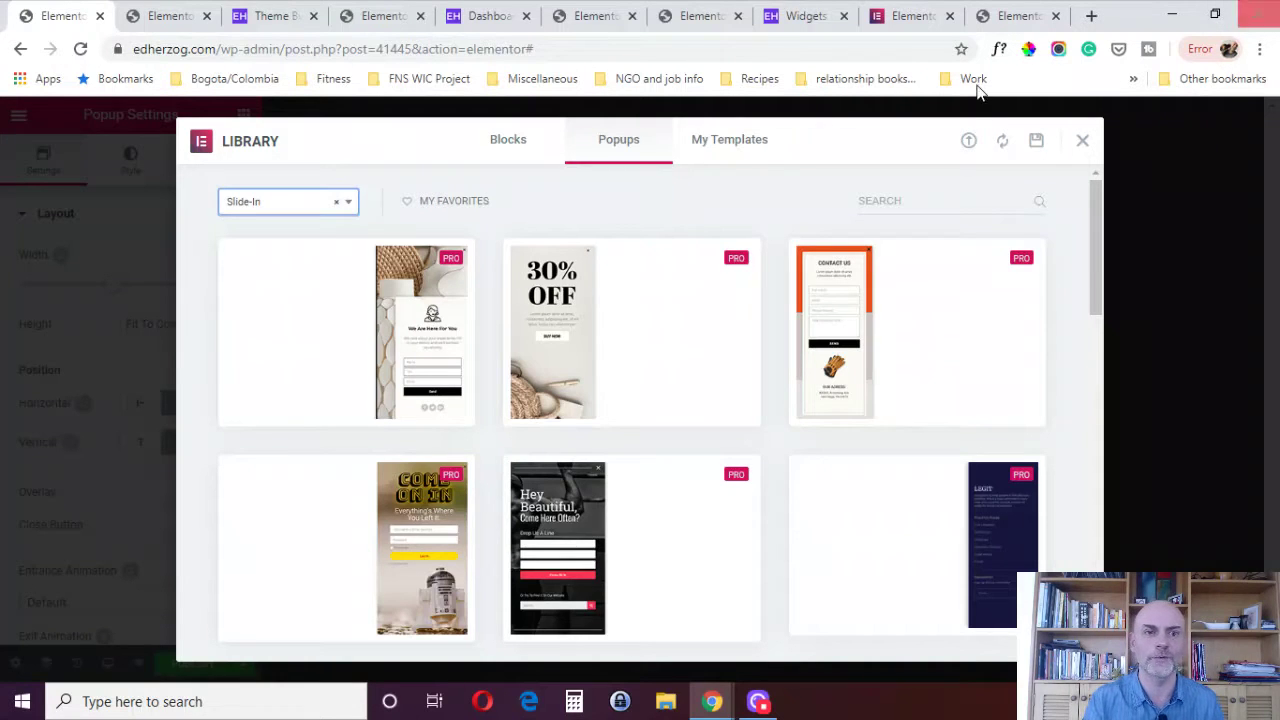
- Filter the Popups library by type, choosing Slide-In templates
left_click(351, 210)
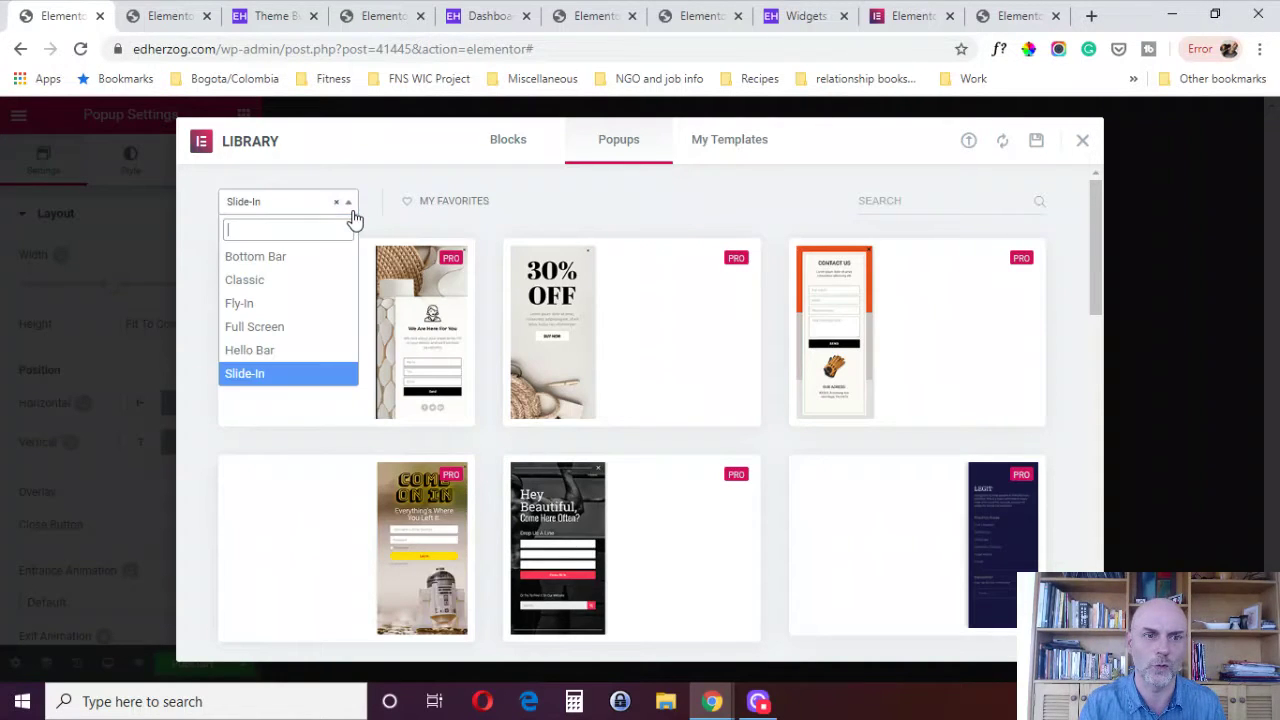
left_click(289, 258)
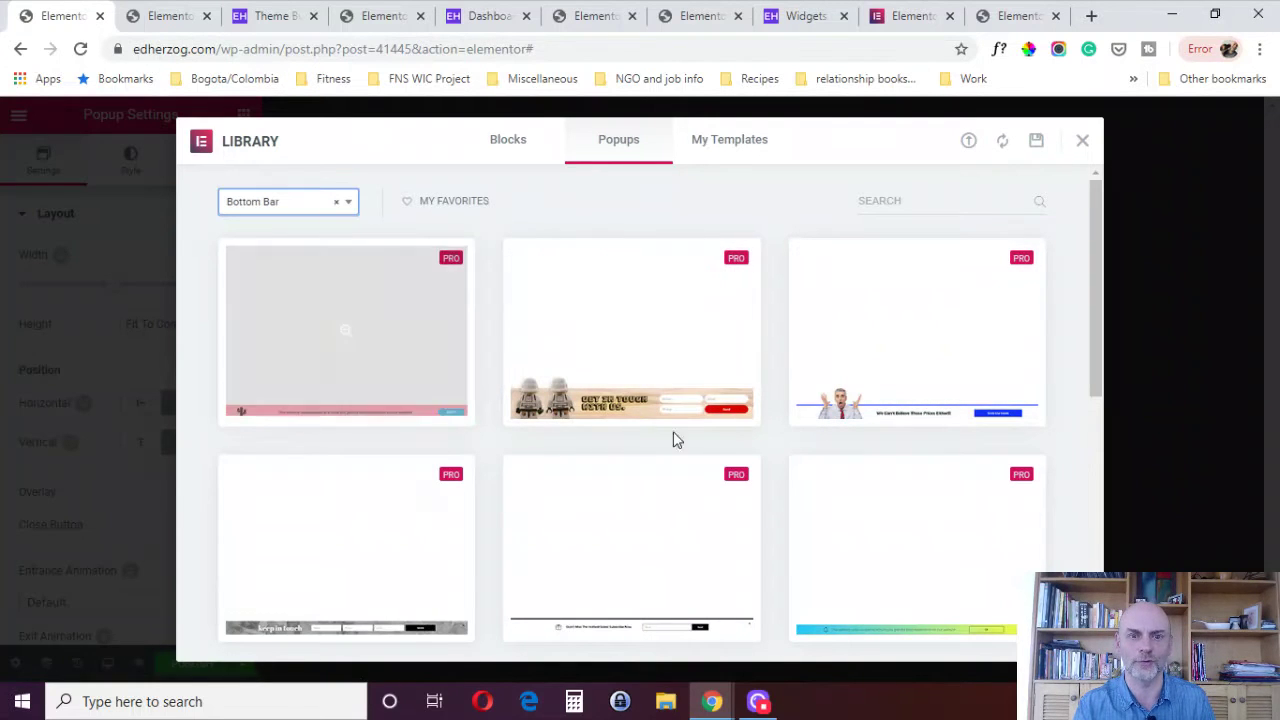
left_click(342, 210)
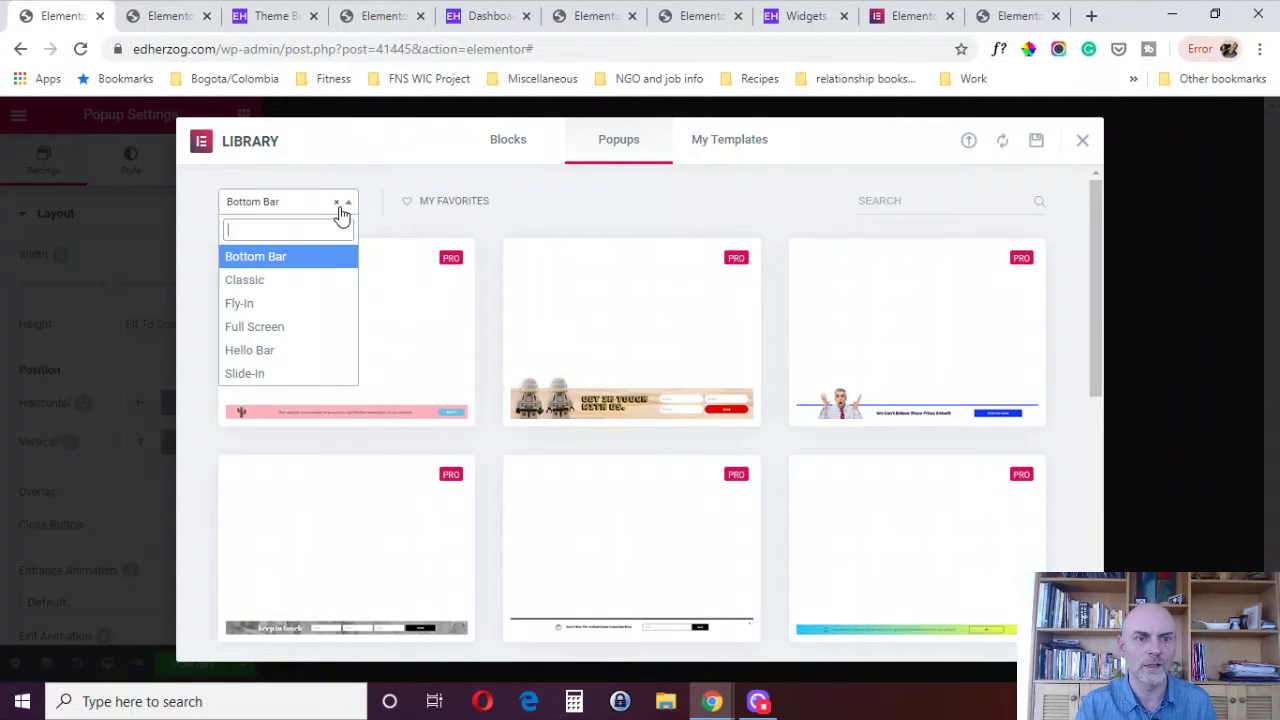
left_click(287, 282)
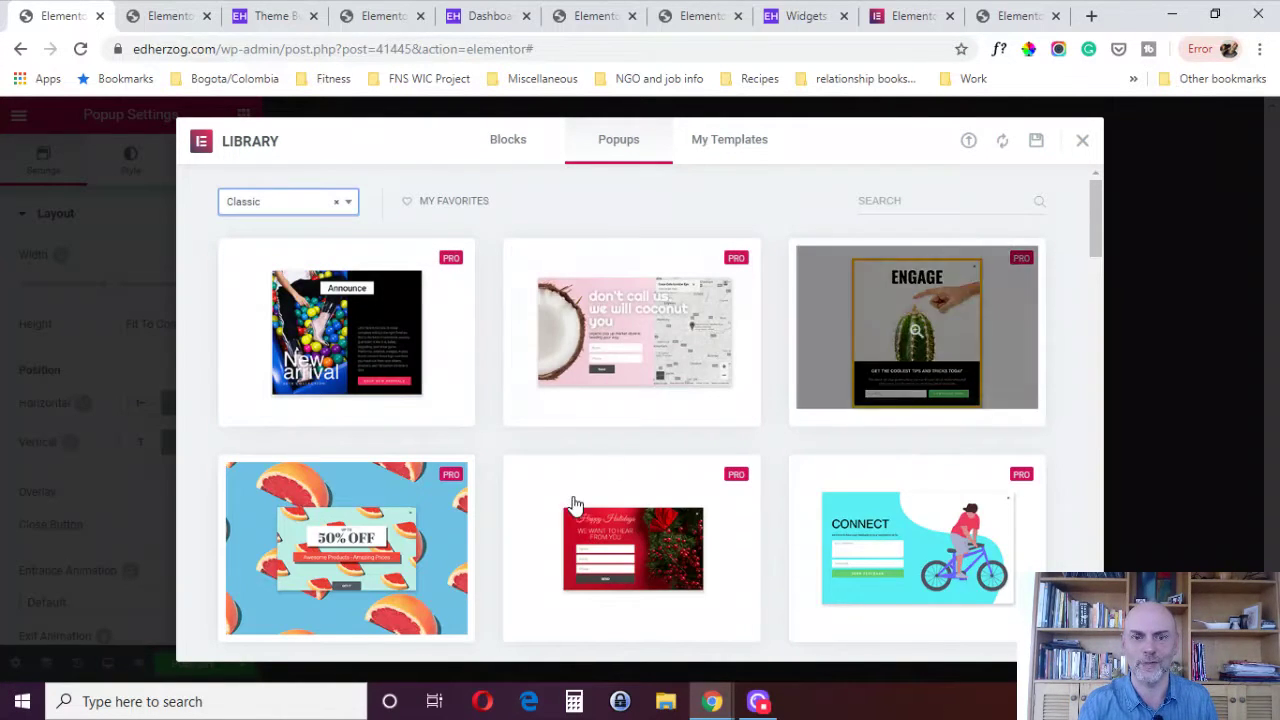
left_click(349, 205)
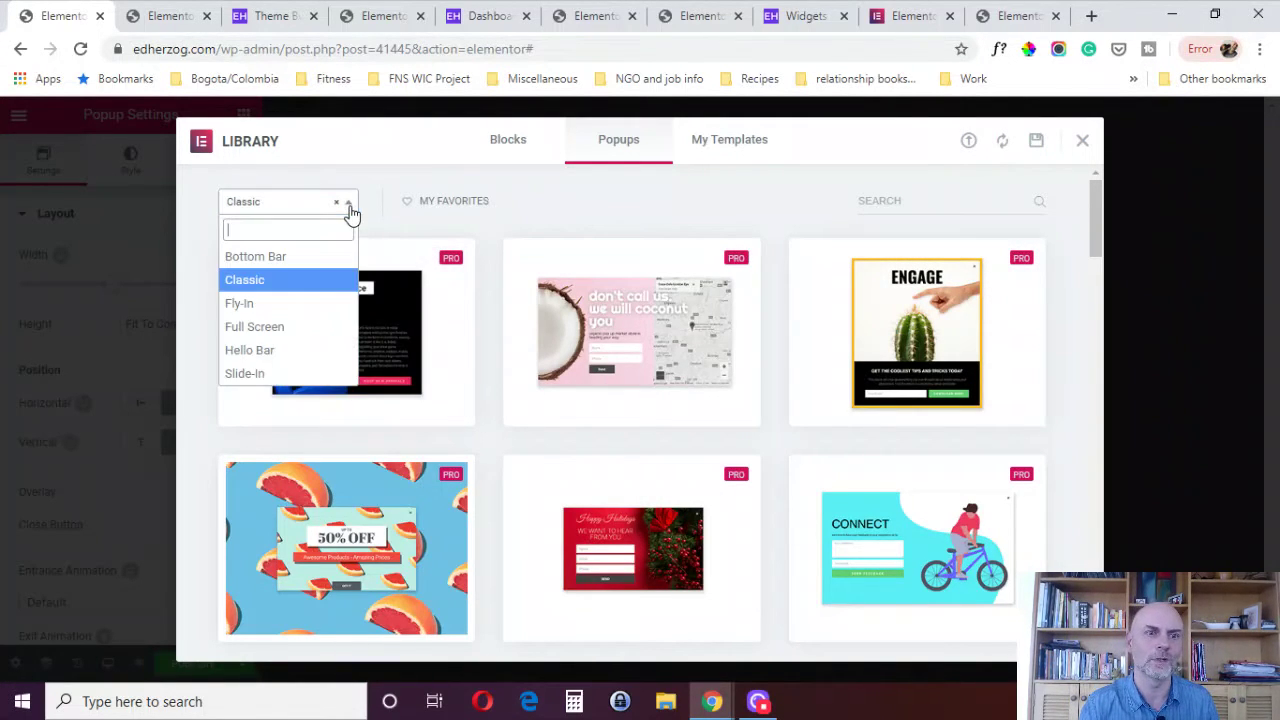
left_click(290, 304)
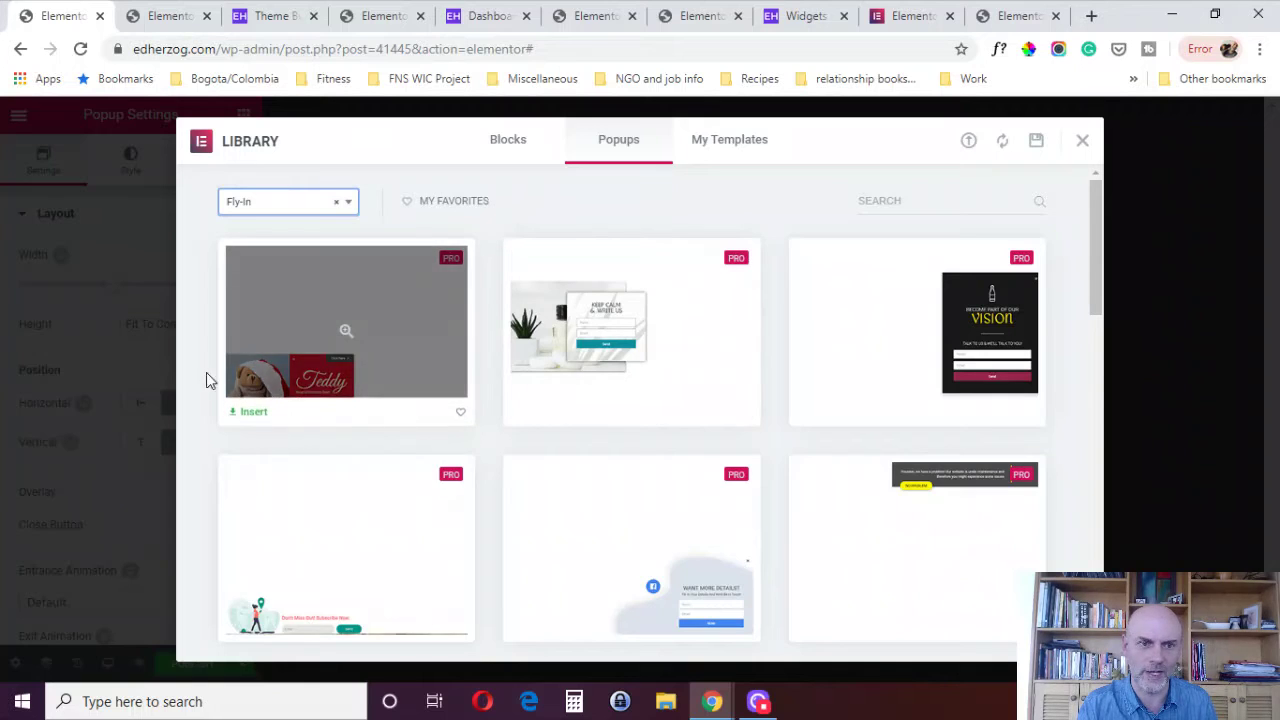
left_click(349, 205)
left_click(306, 330)
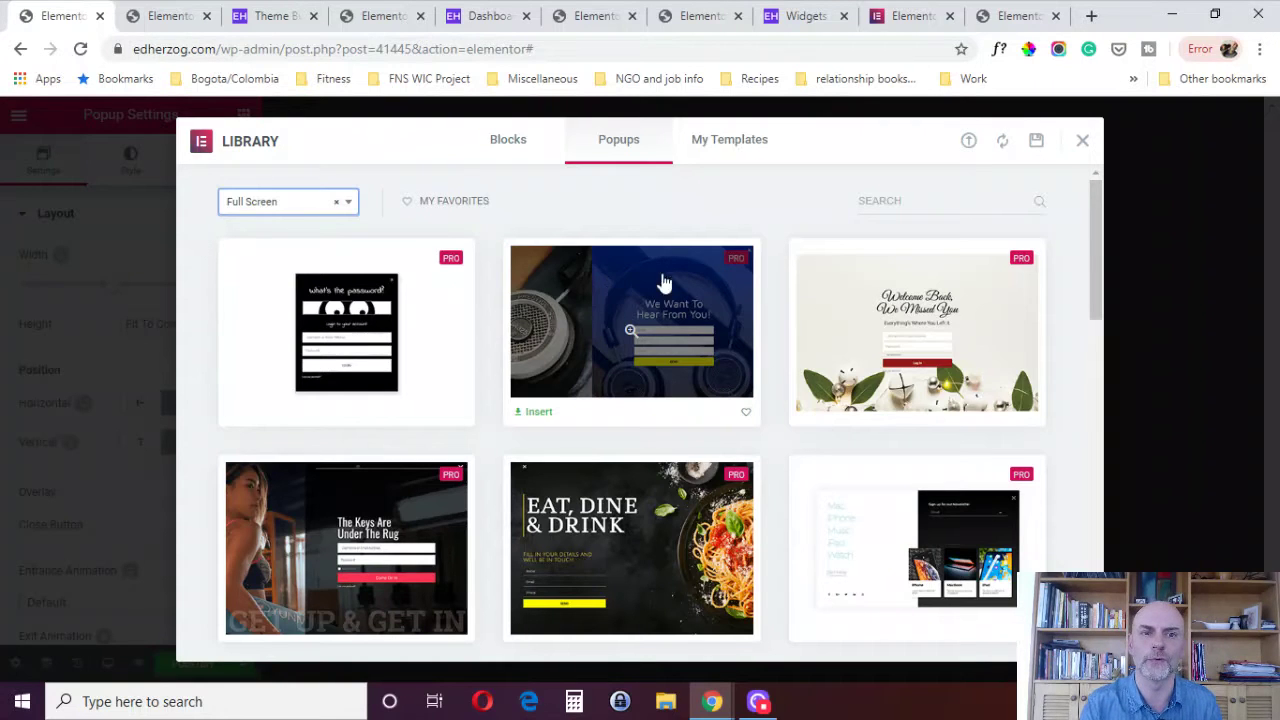
left_click(352, 208)
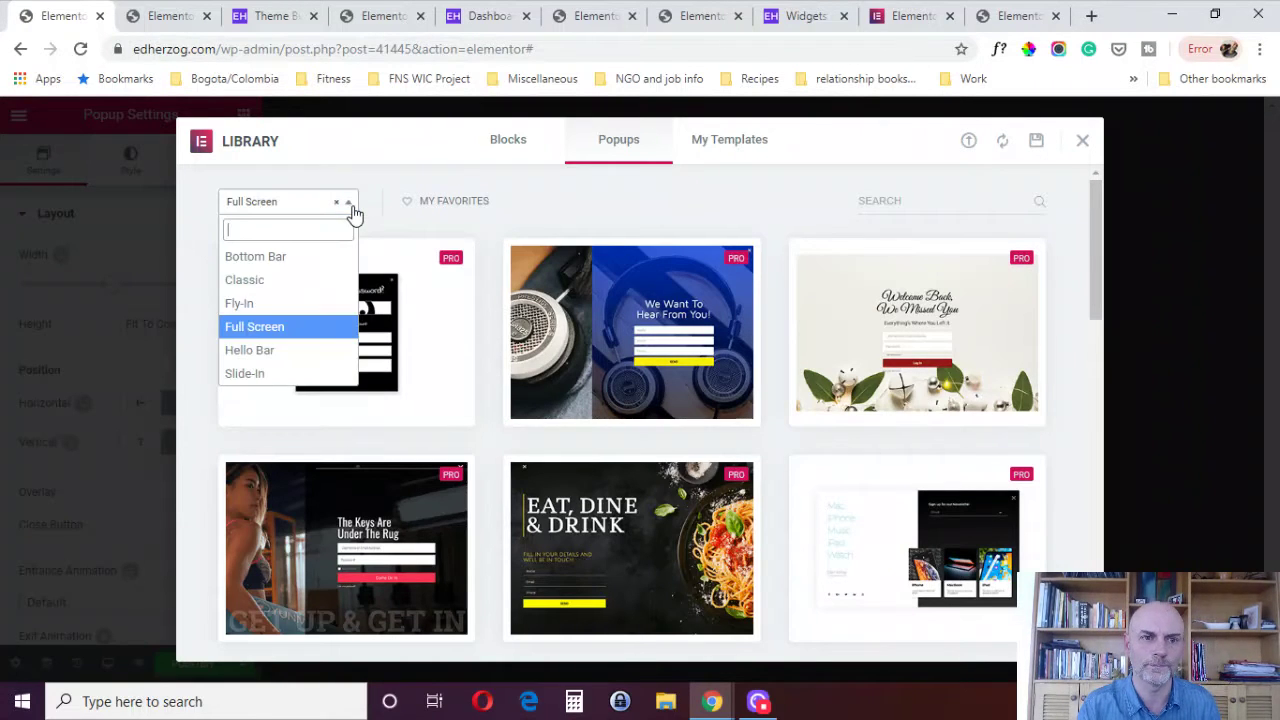
left_click(270, 350)
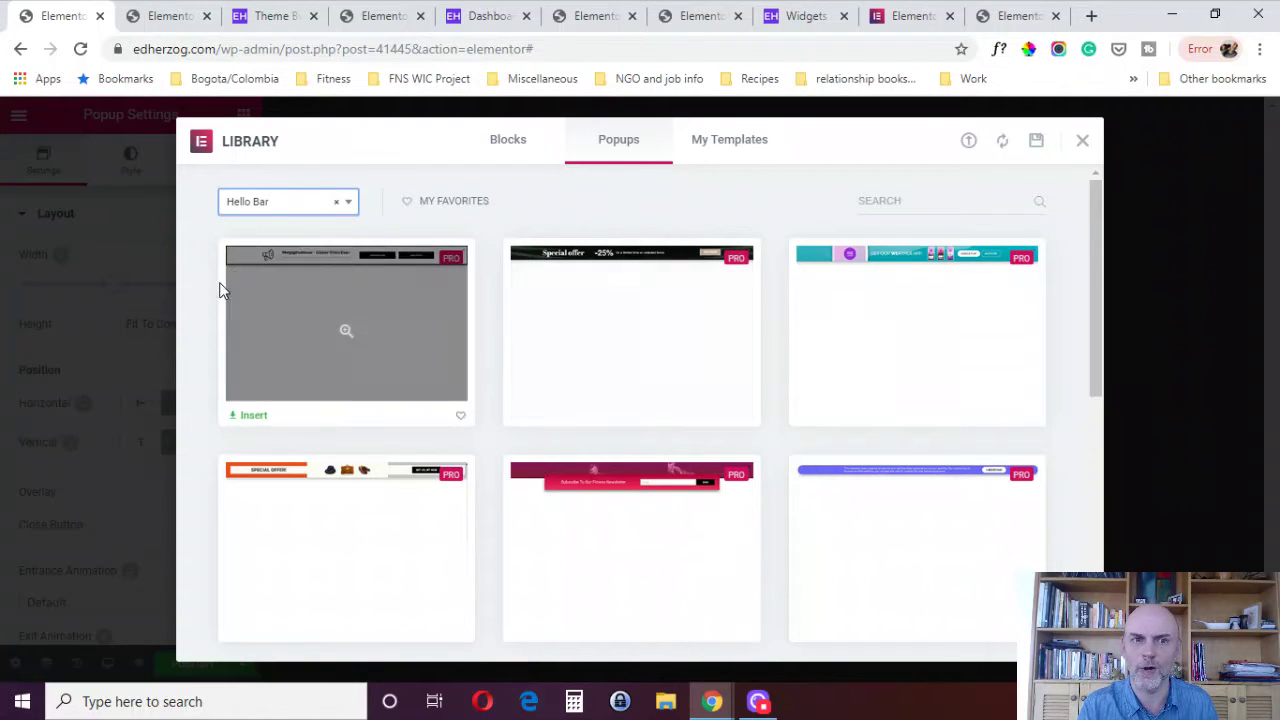
left_click(328, 202)
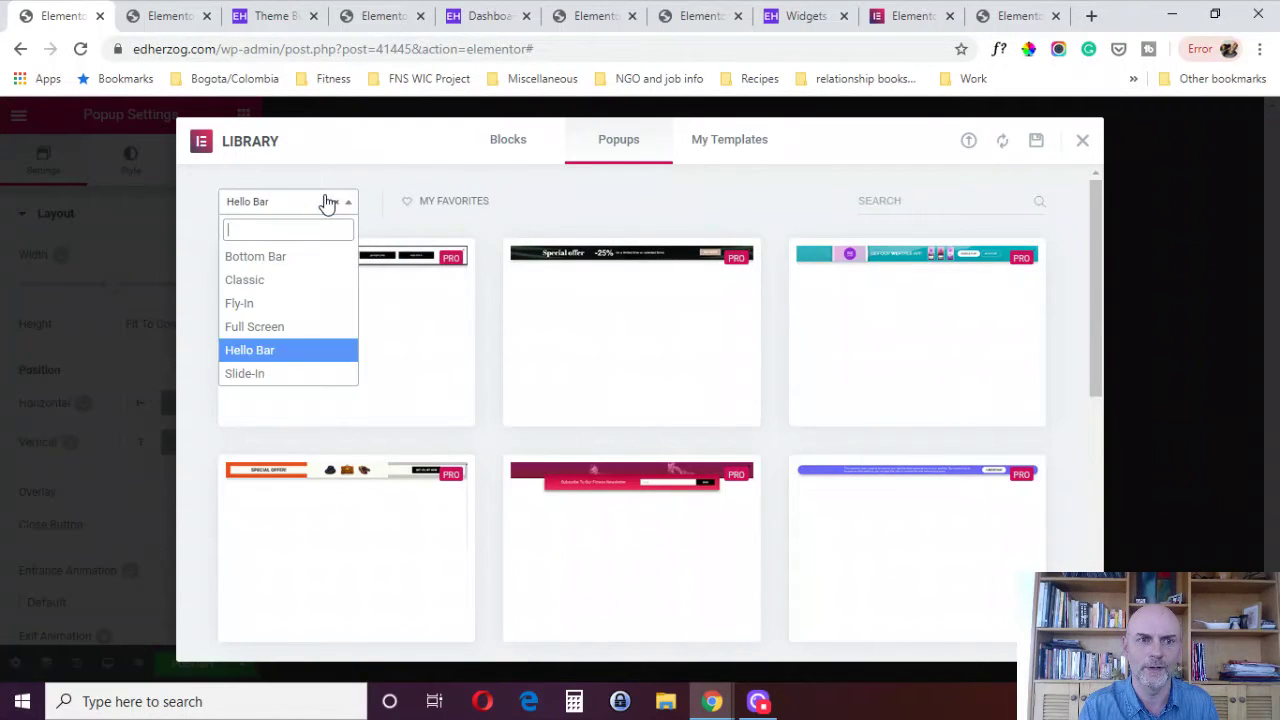
left_click(268, 375)
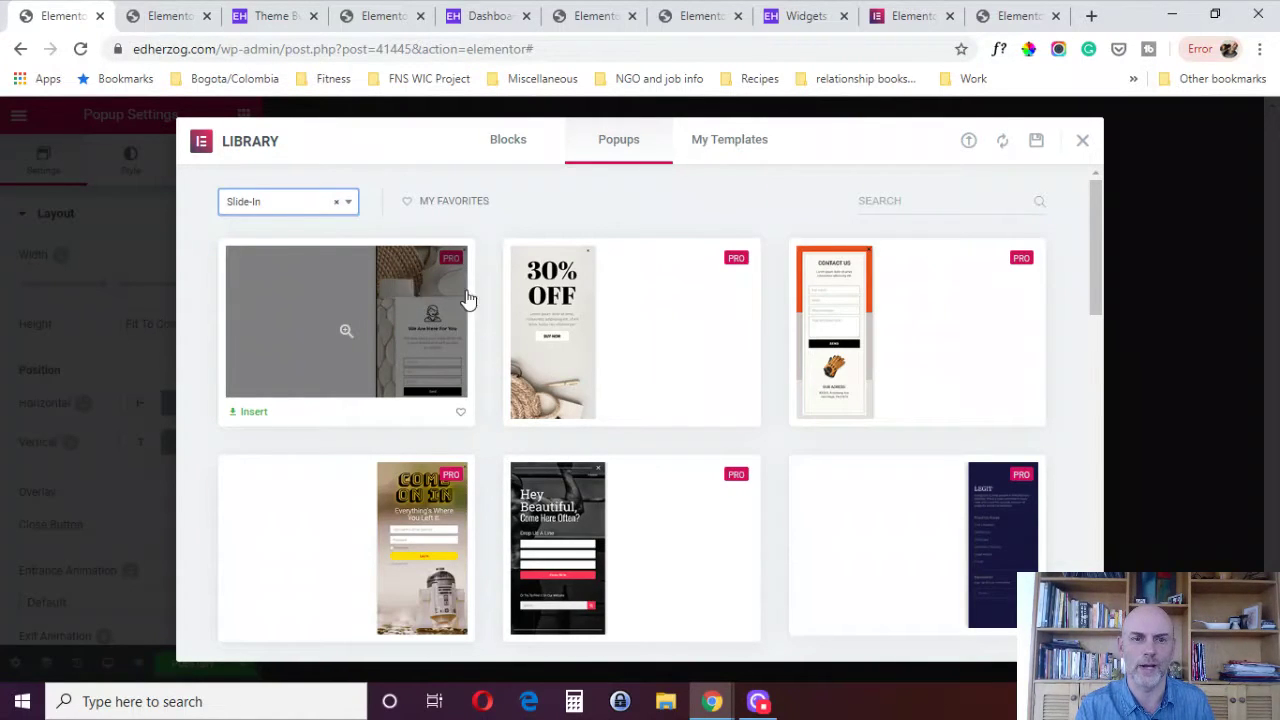
left_click(1015, 12)
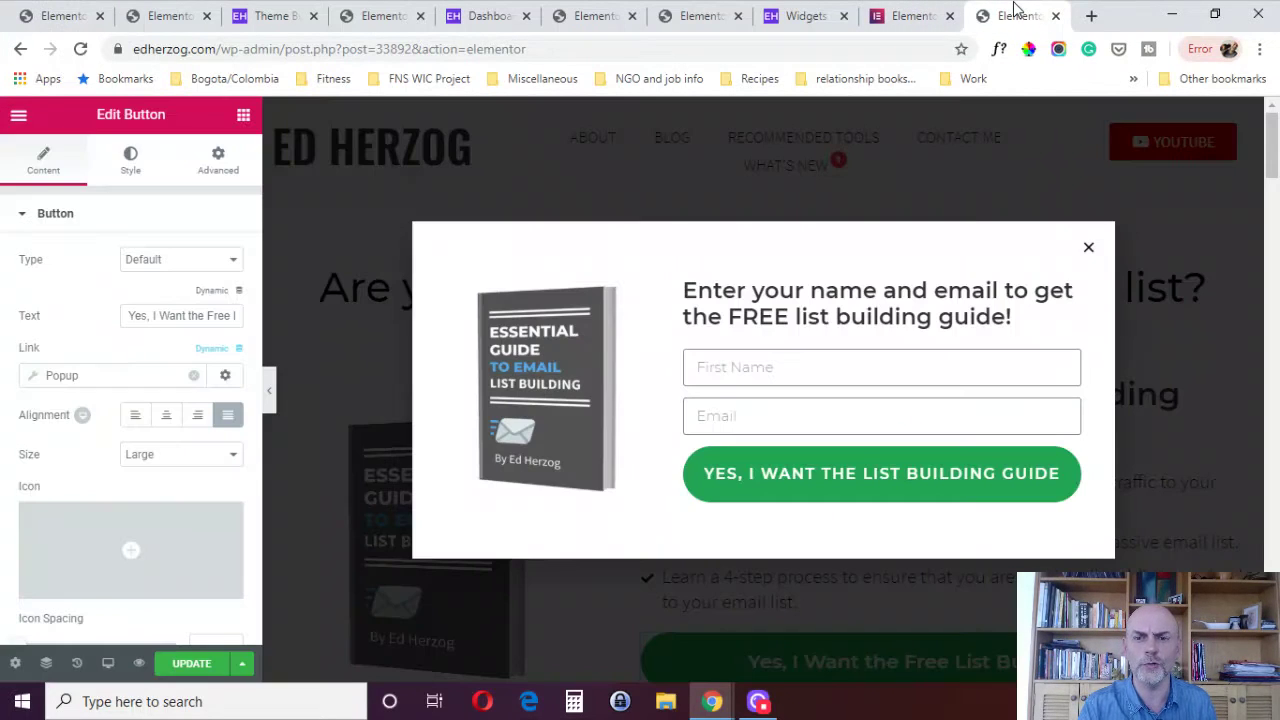
left_click(1088, 249)
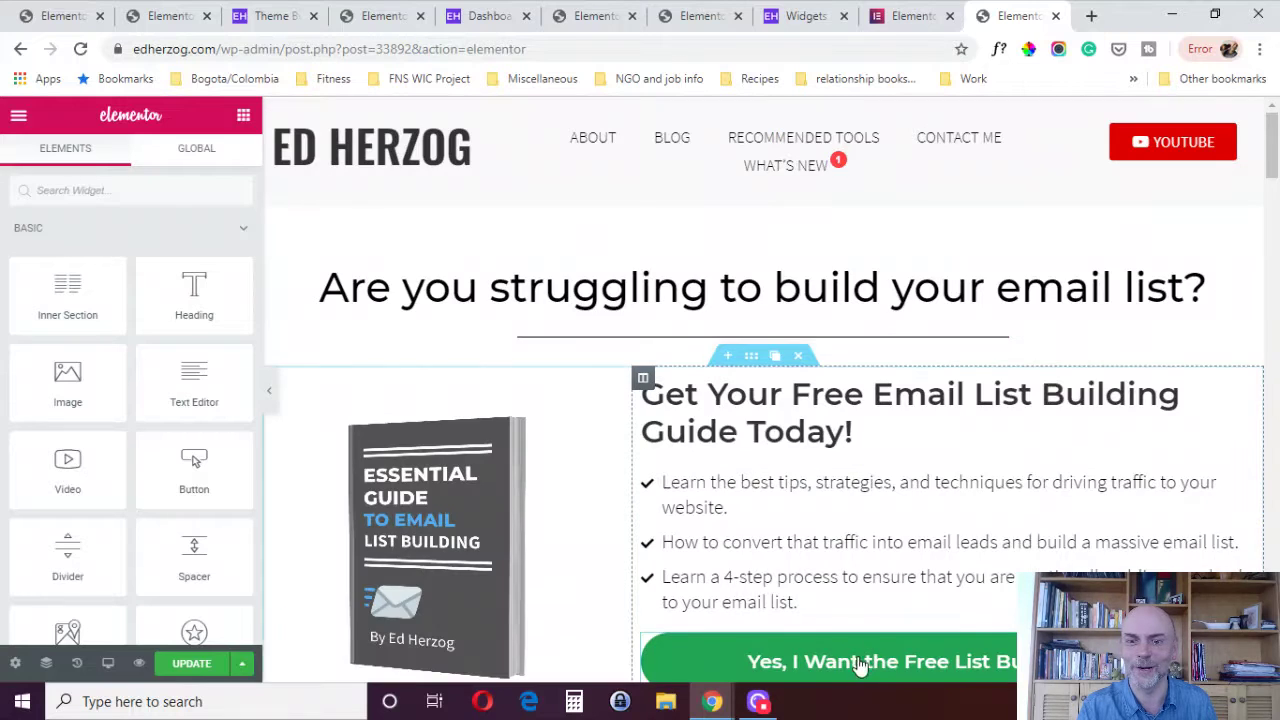
left_click(855, 668)
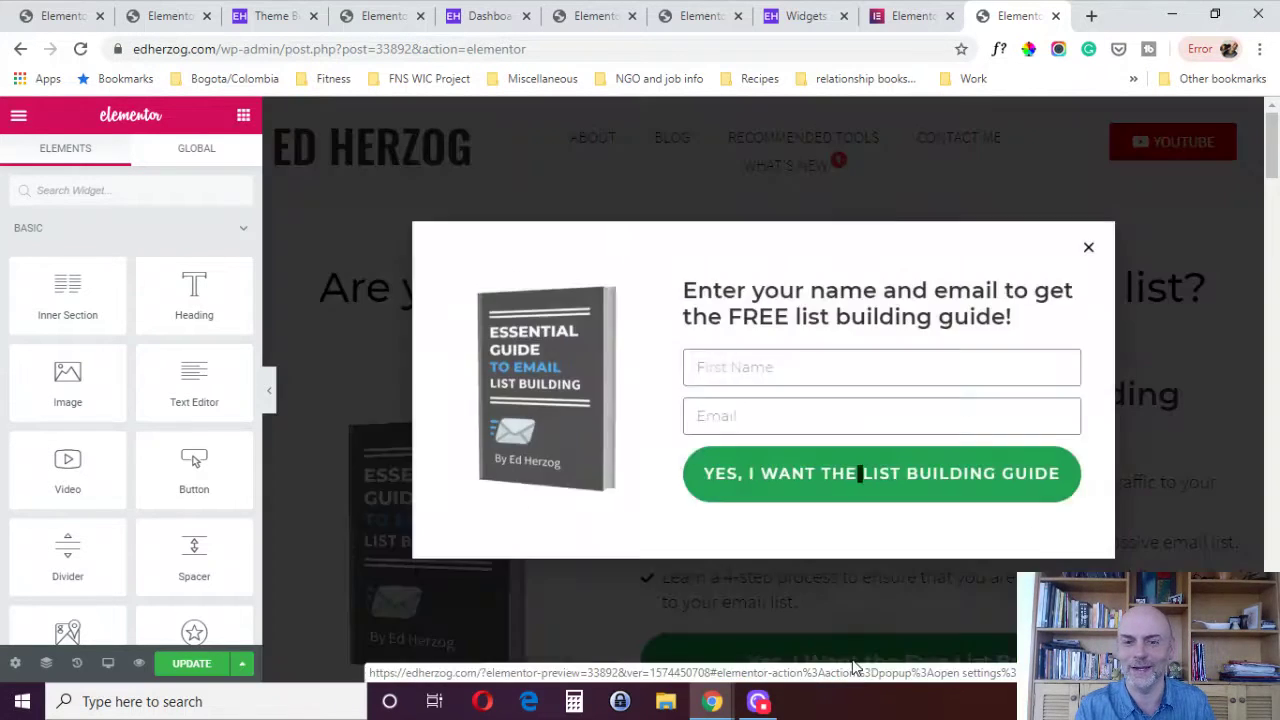
left_click(860, 600)
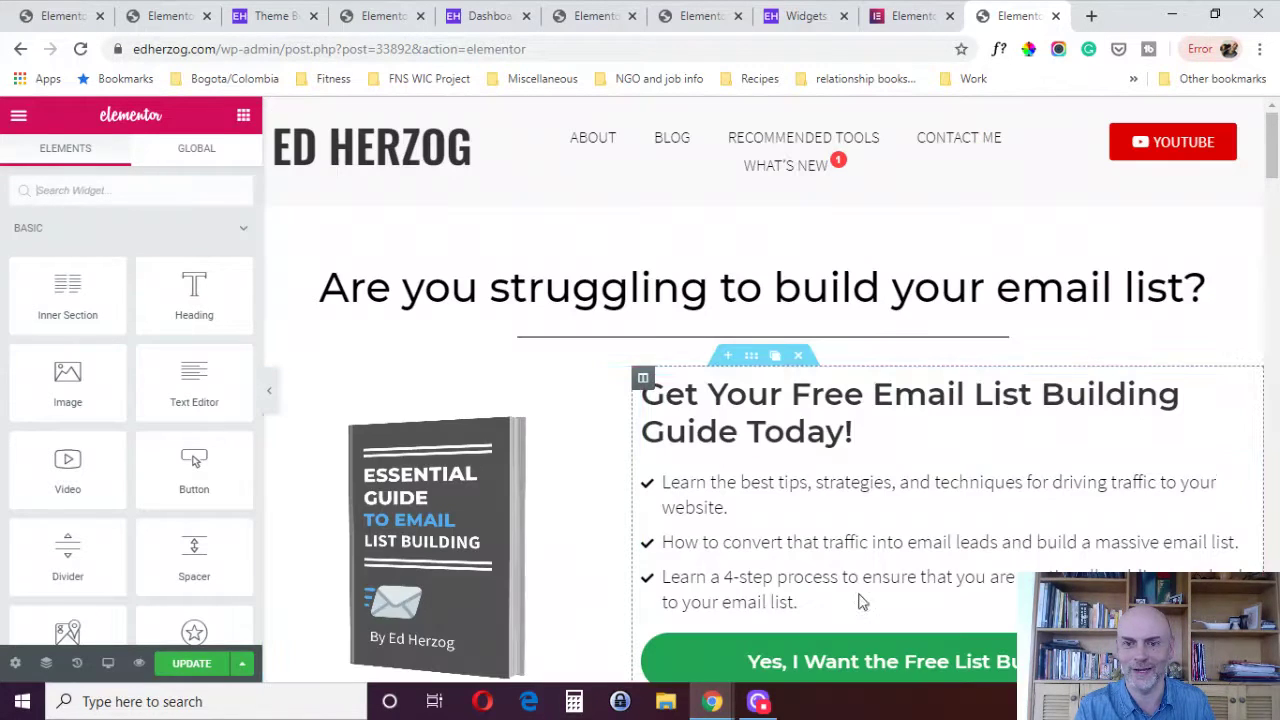
left_click(785, 660)
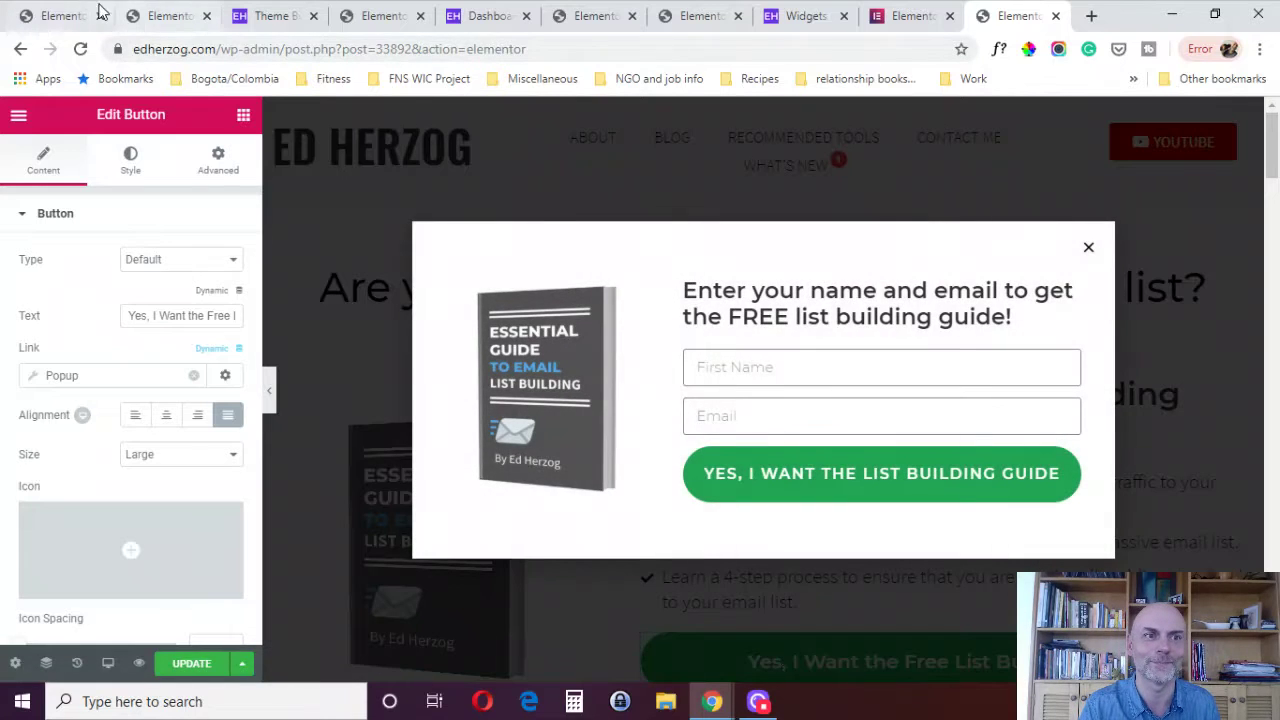
left_click(62, 14)
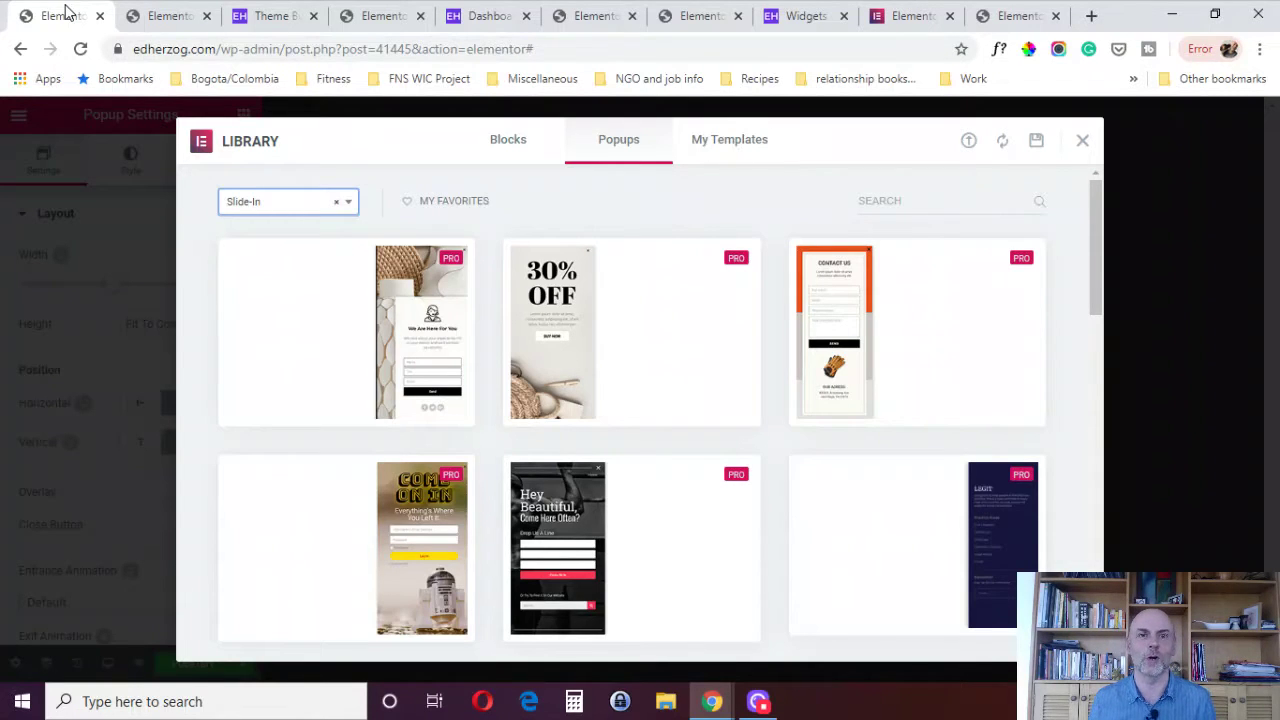
left_click(153, 20)
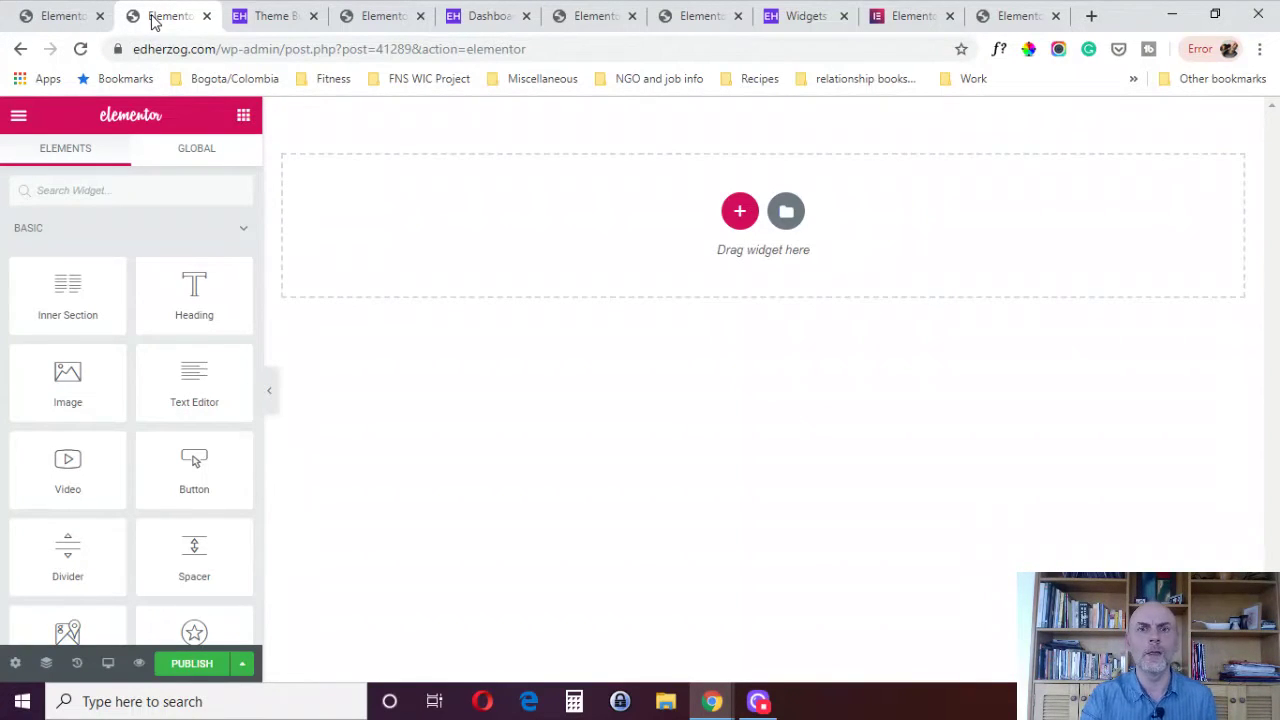
- Open the template library and look through My Templates and the Pages templates
left_click(780, 218)
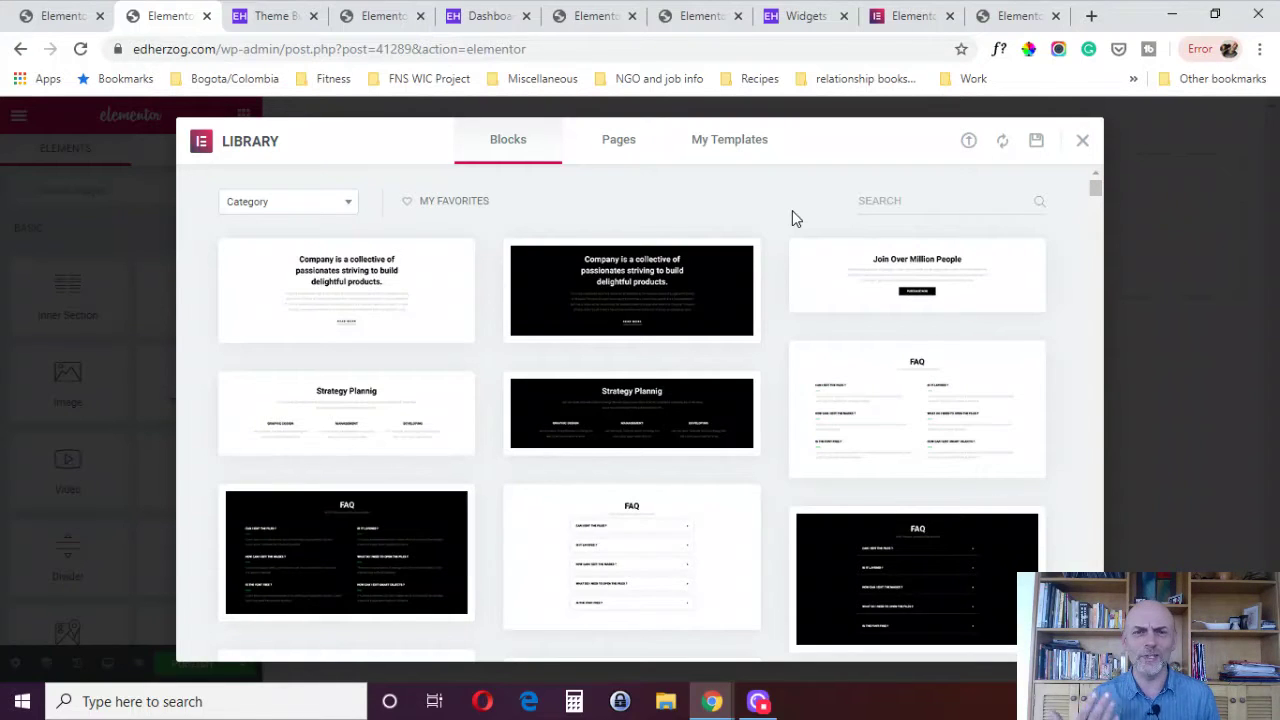
left_click(736, 150)
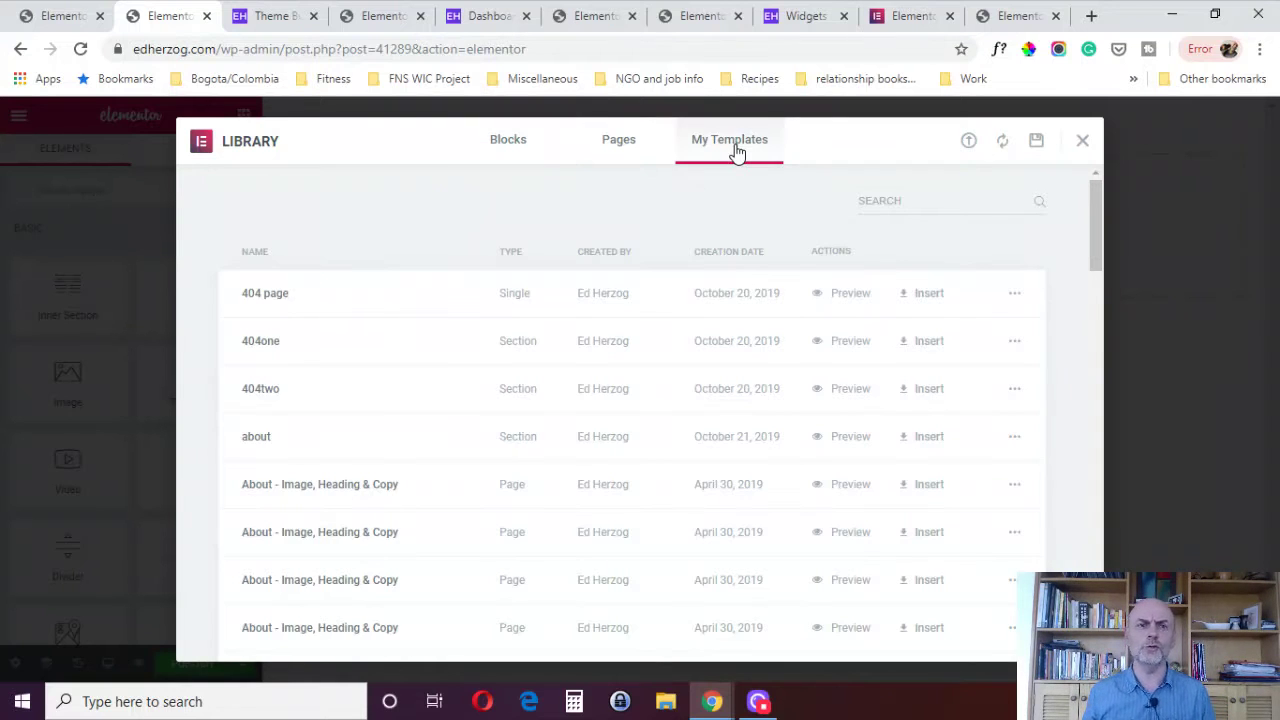
left_click(637, 150)
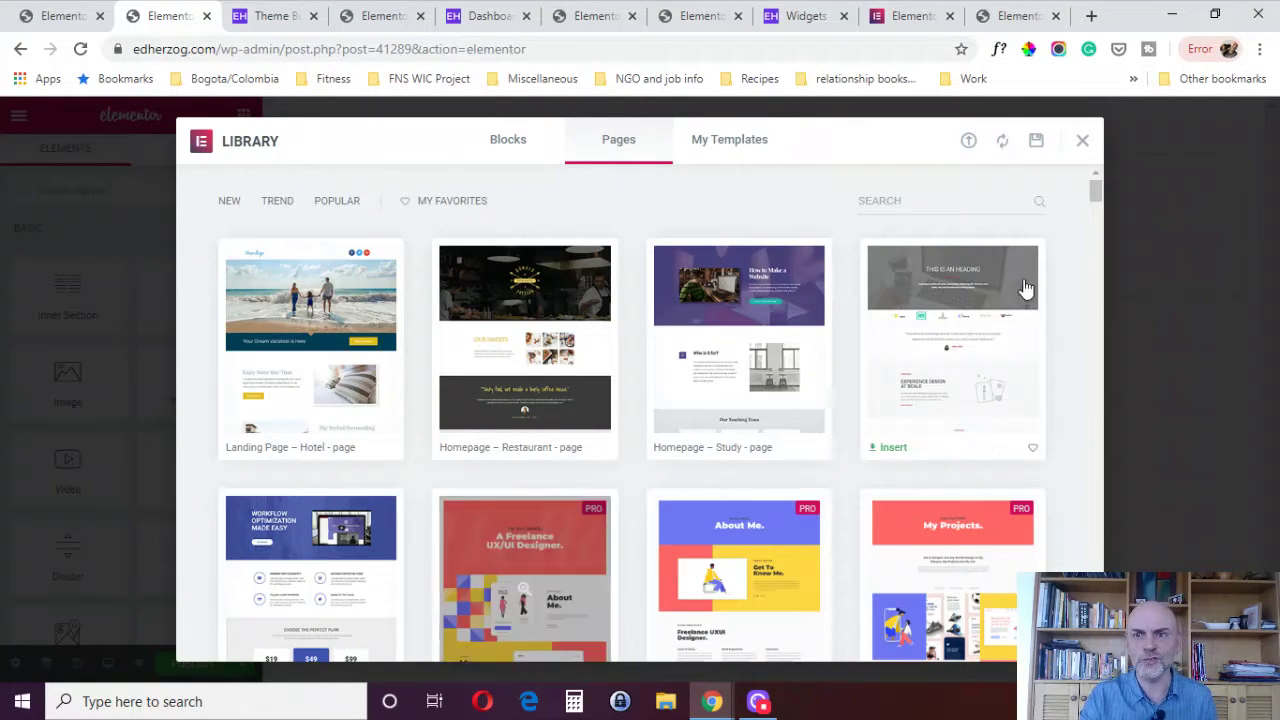
left_click_drag(1094, 192, 1084, 258)
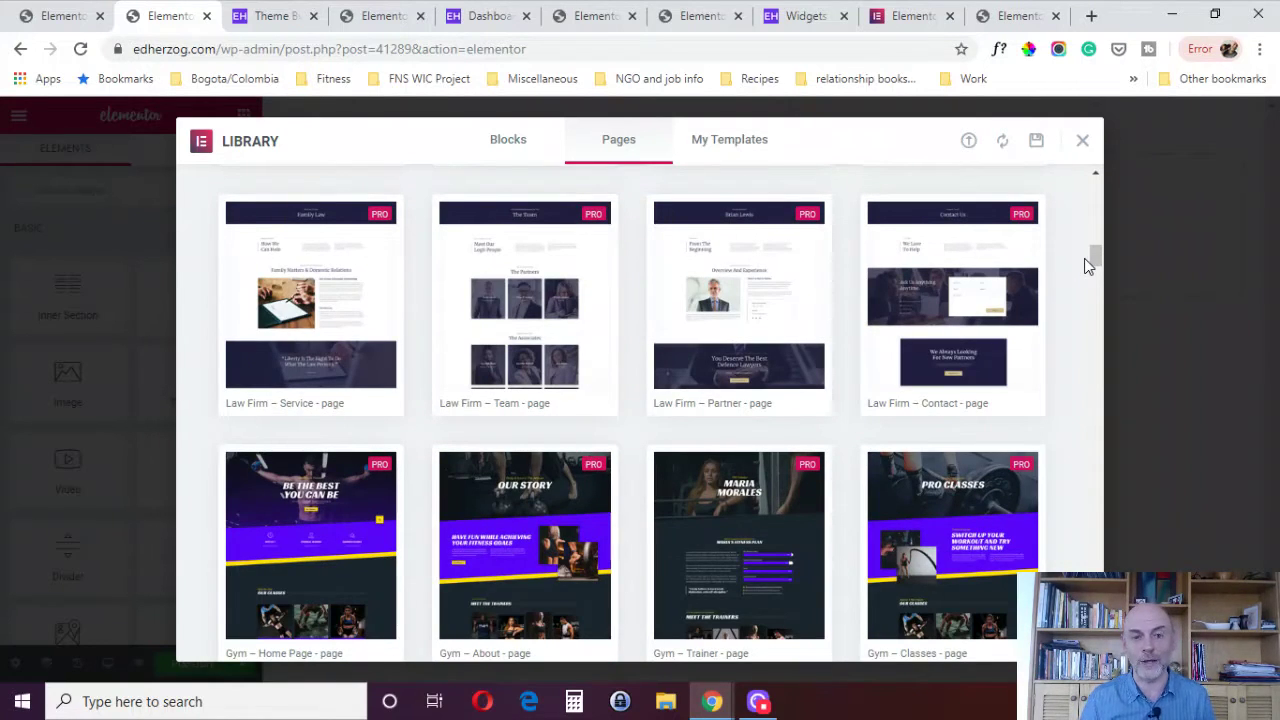
left_click_drag(1084, 258, 1086, 300)
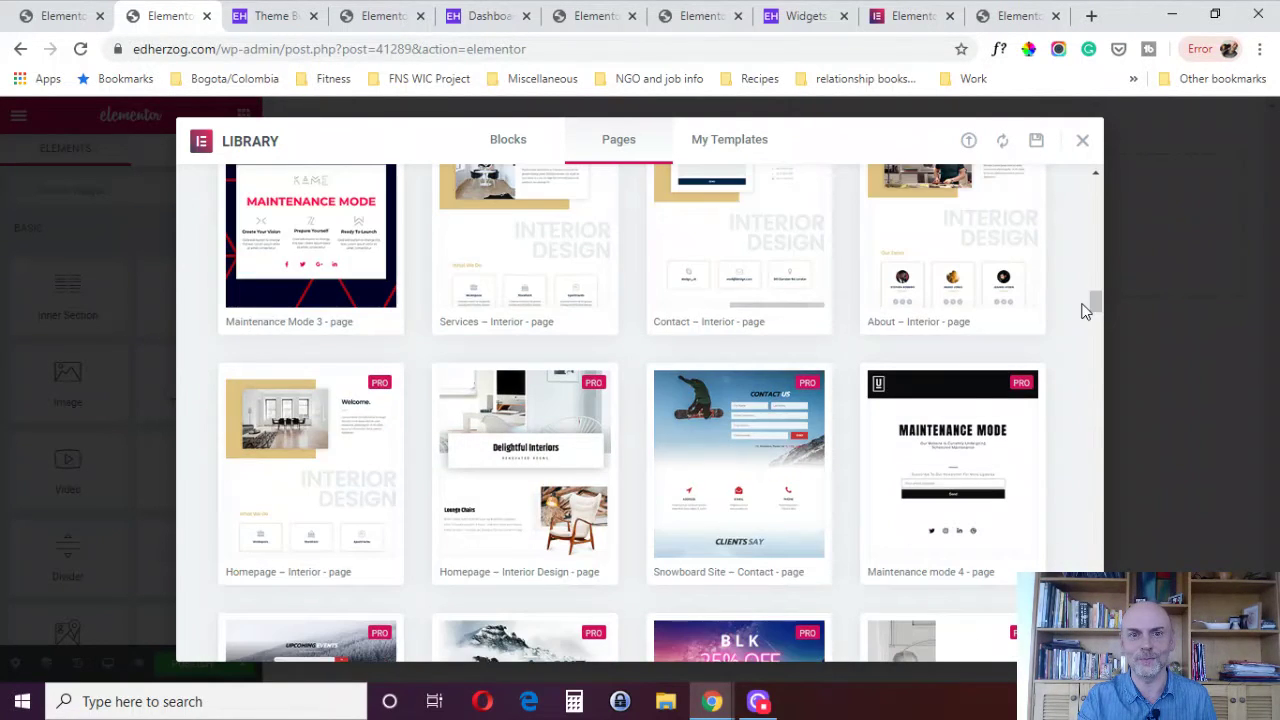
- Scroll through the ready-made Blocks templates, then return to the Pages templates
left_click(510, 143)
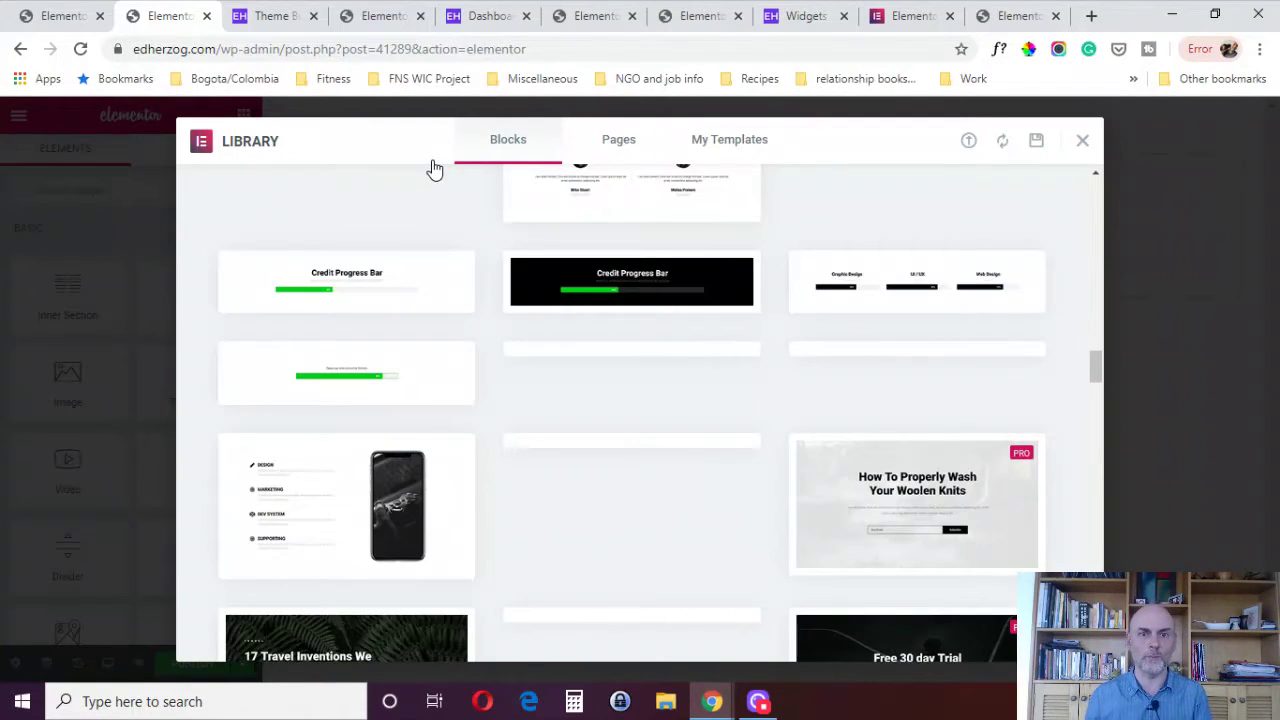
left_click_drag(1099, 236, 1096, 291)
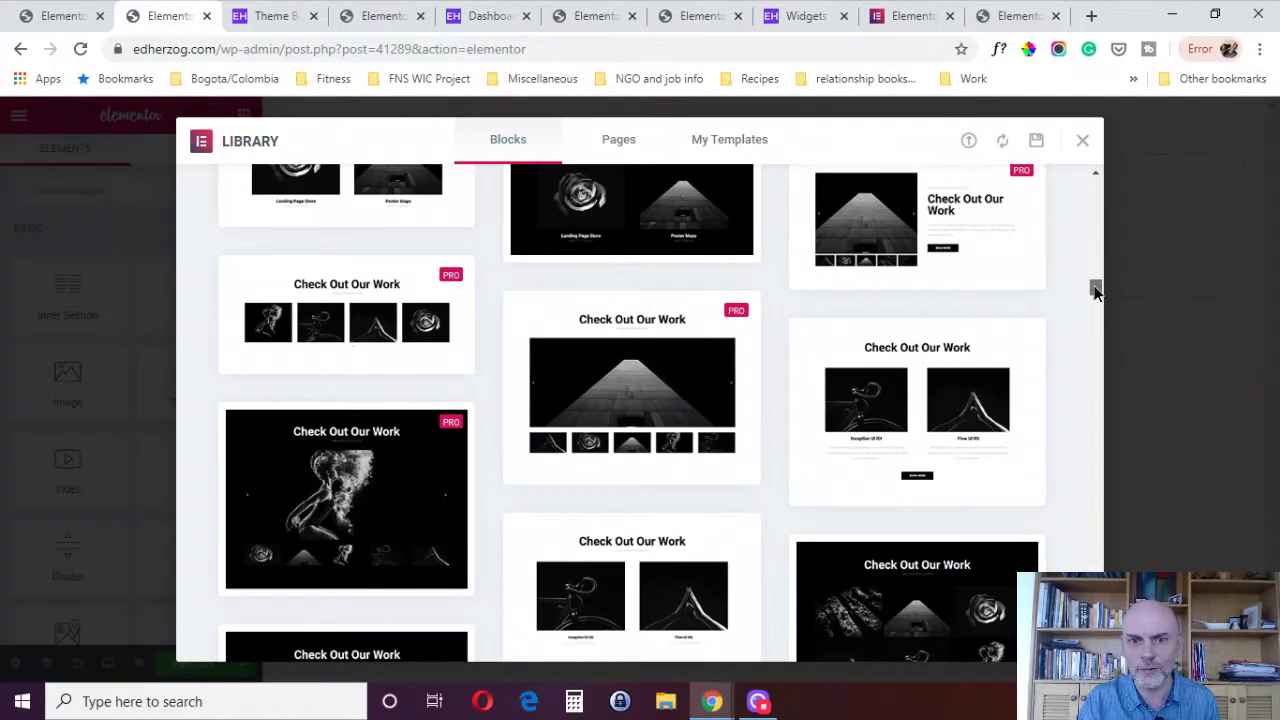
scroll(1096, 291, "down", 15)
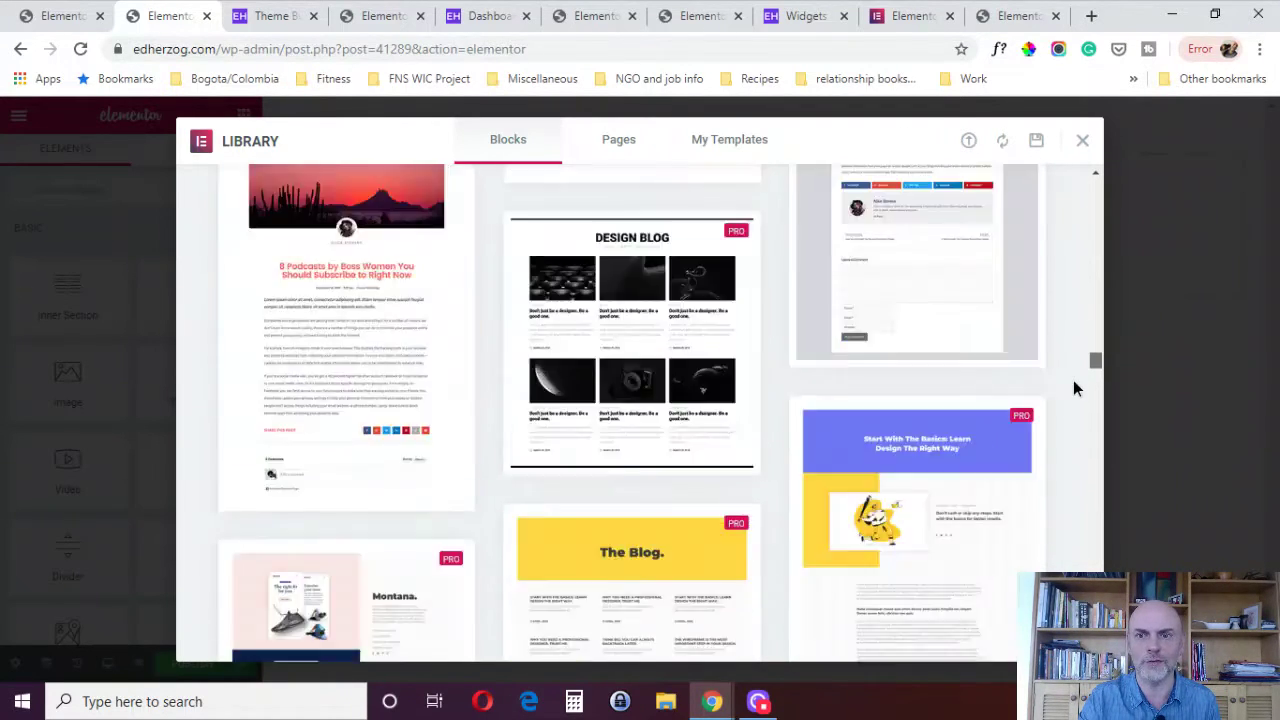
scroll(1075, 388, "down", 5)
left_click_drag(1074, 382, 1112, 207)
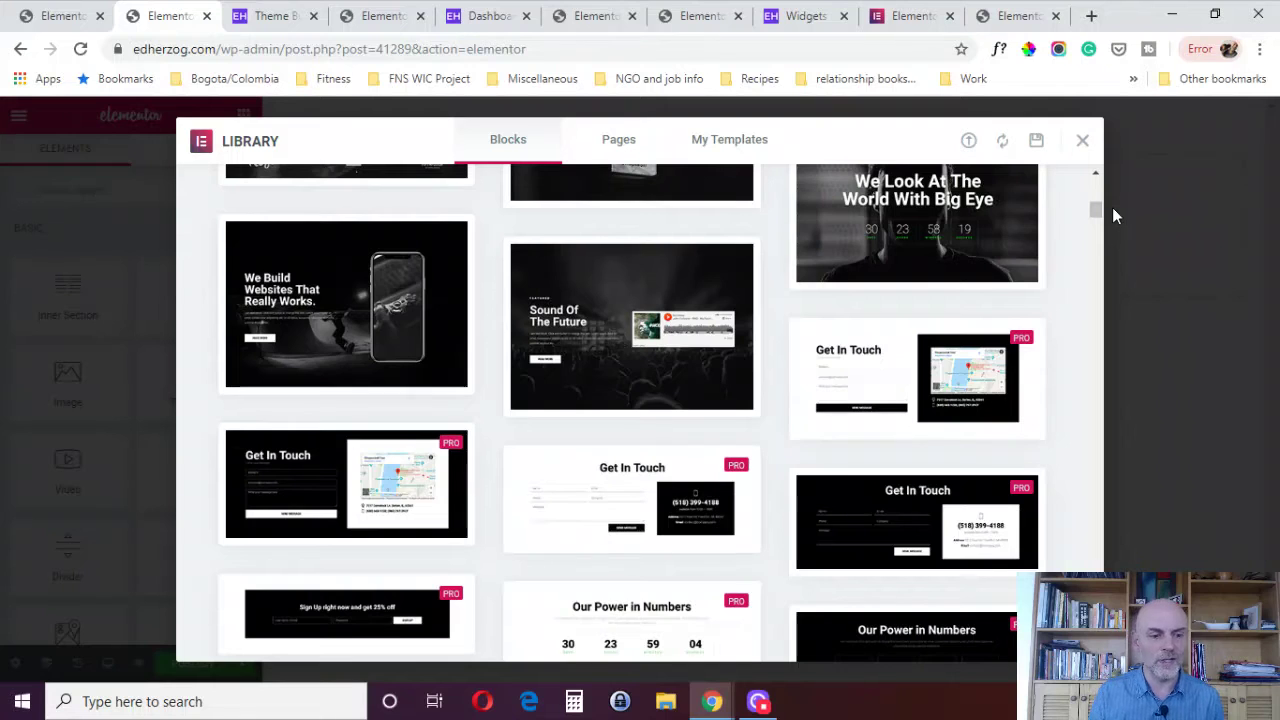
left_click(631, 148)
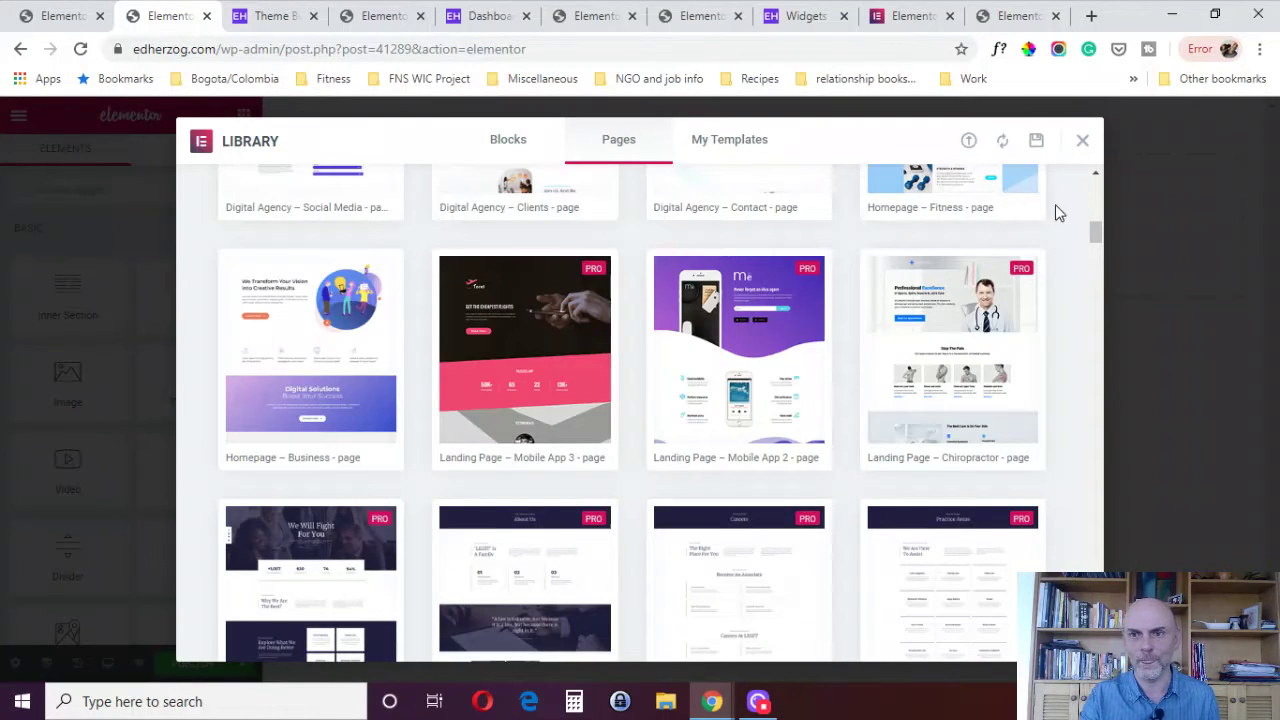
- Search page templates for 'law', review the results, then go to the Theme Builder list
left_click_drag(1095, 234, 1098, 175)
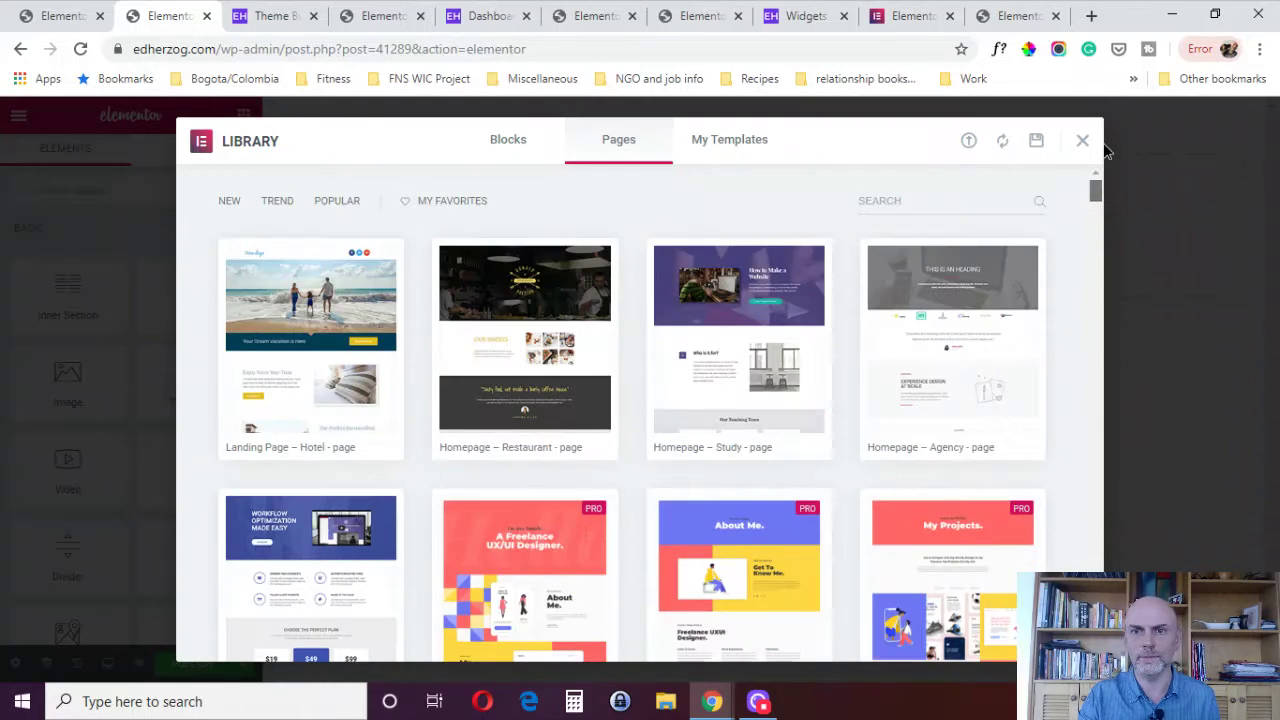
left_click(966, 199)
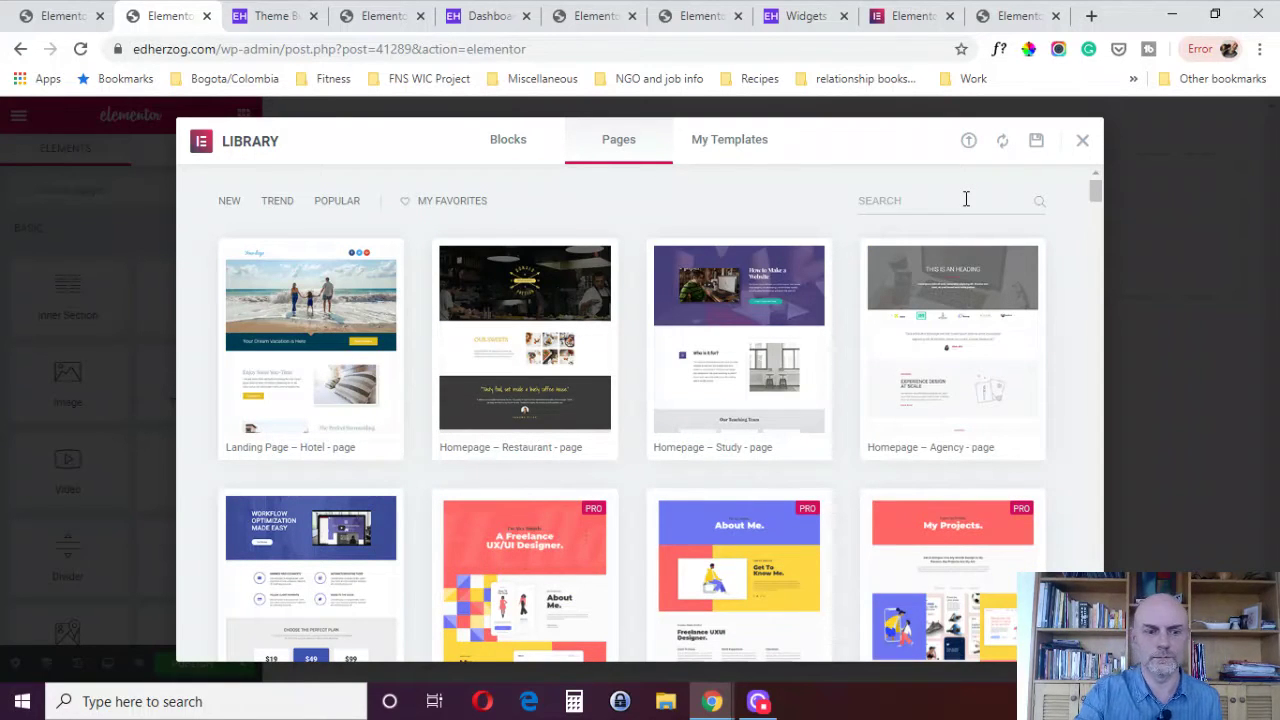
type("law")
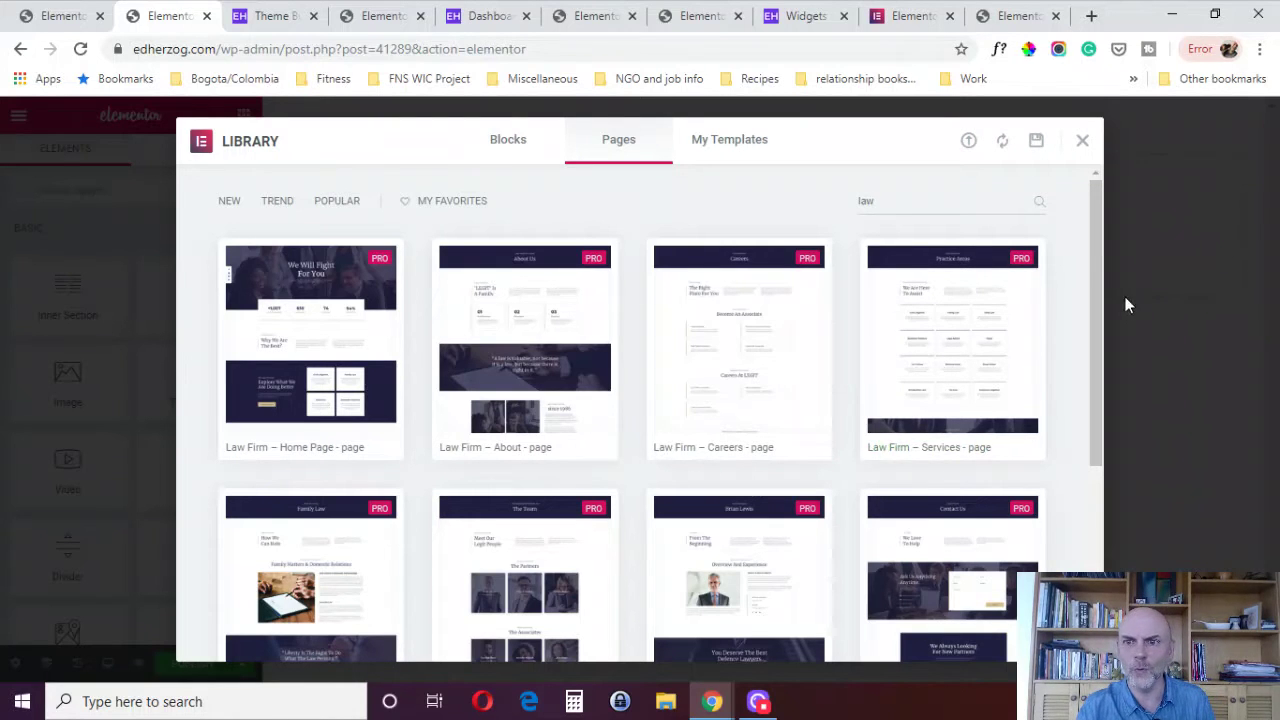
left_click_drag(1096, 351, 1071, 342)
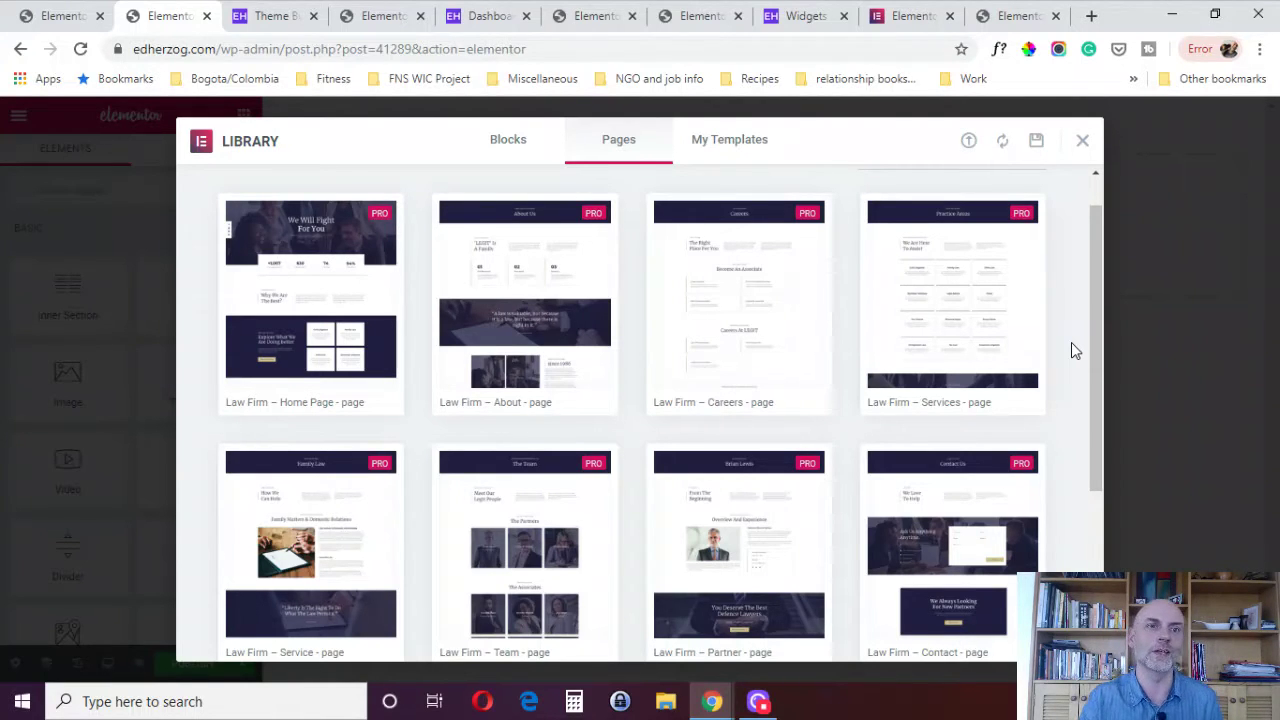
left_click(286, 15)
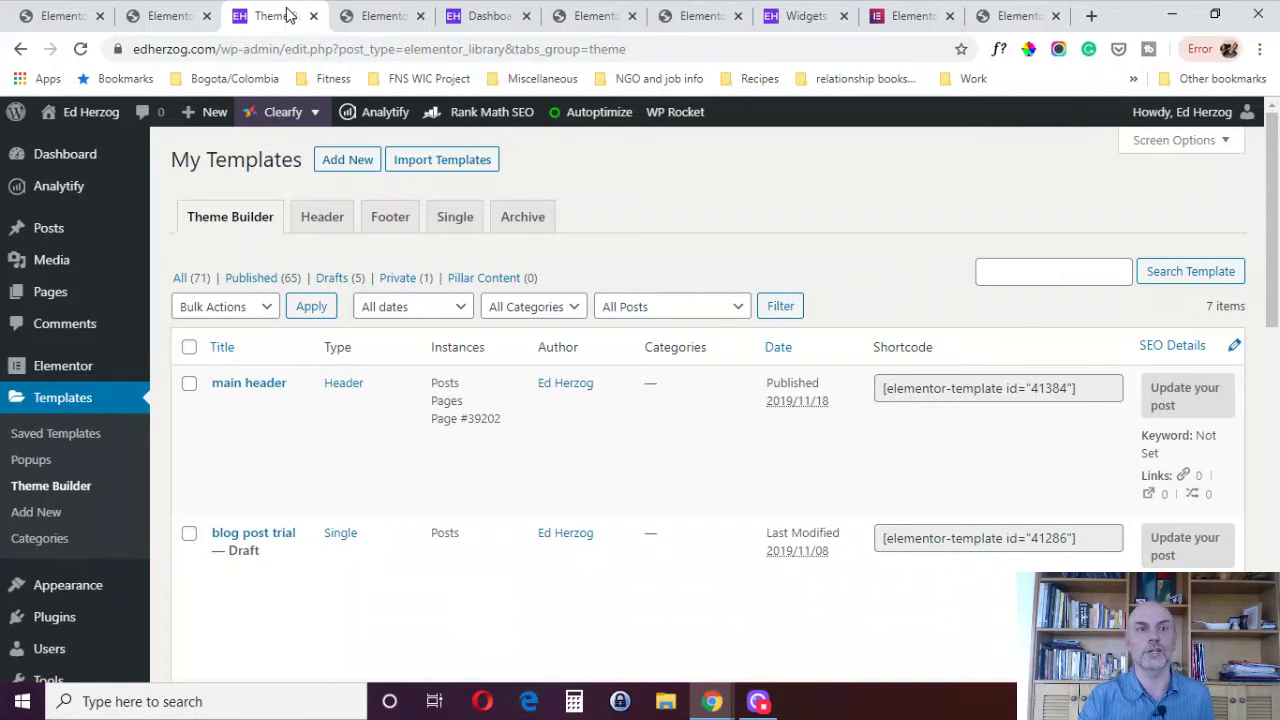
- Edit the main header template in Elementor and show the Update save options
left_click(366, 15)
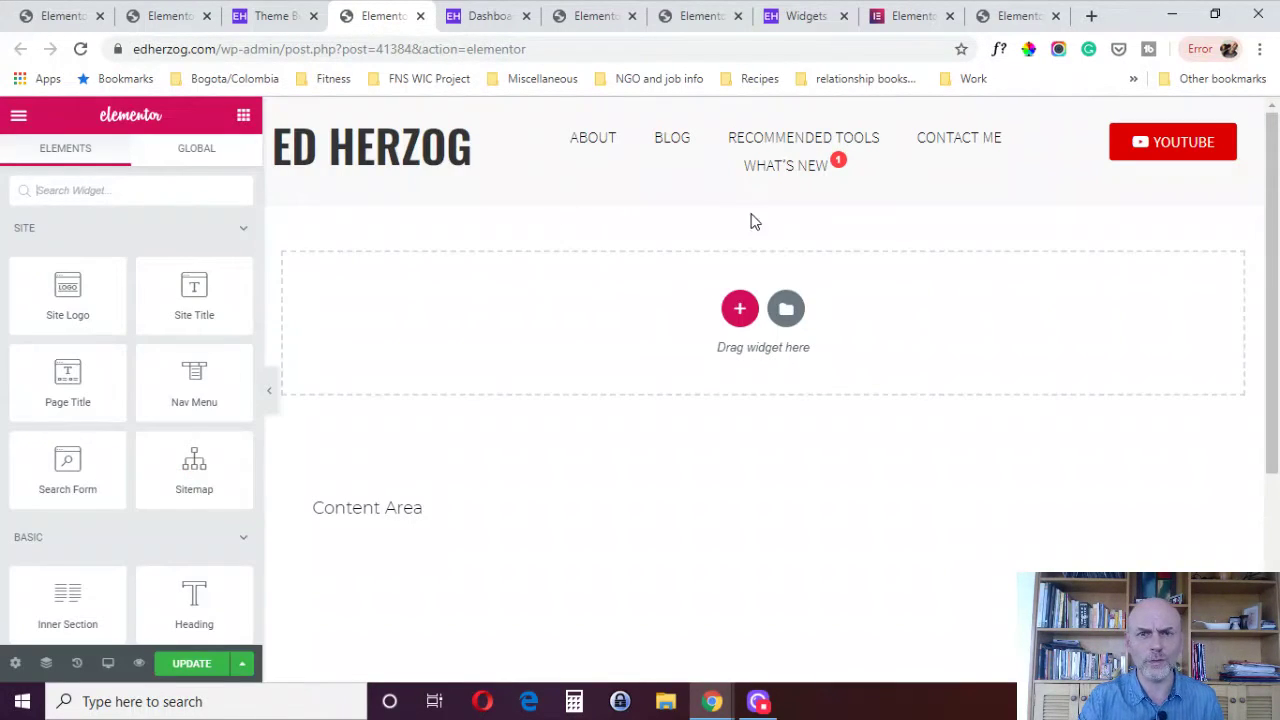
left_click(264, 15)
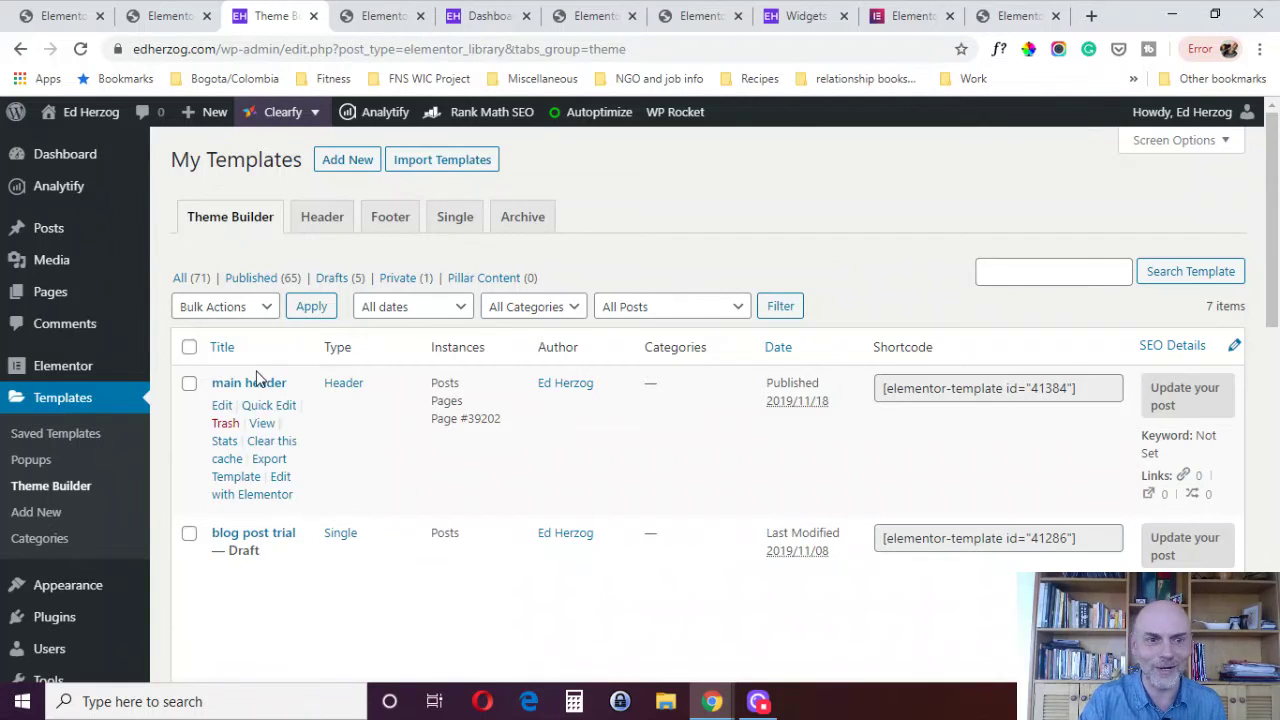
left_click(247, 494)
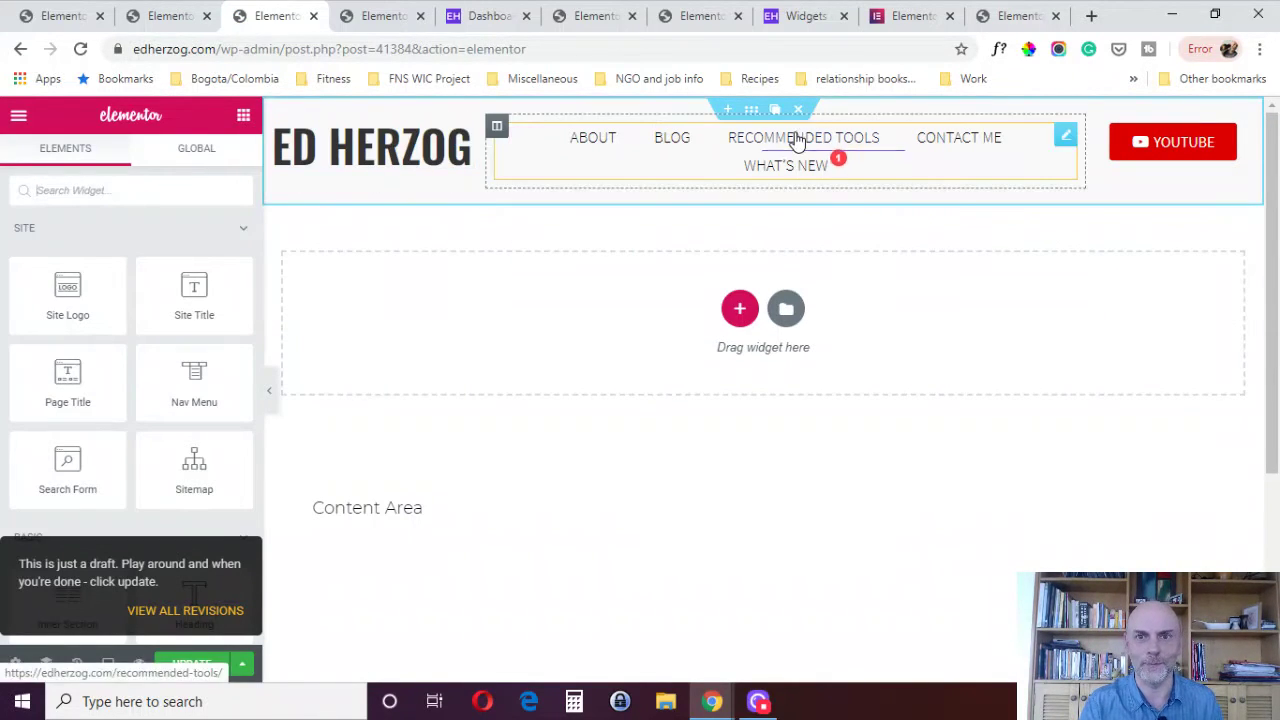
left_click(243, 665)
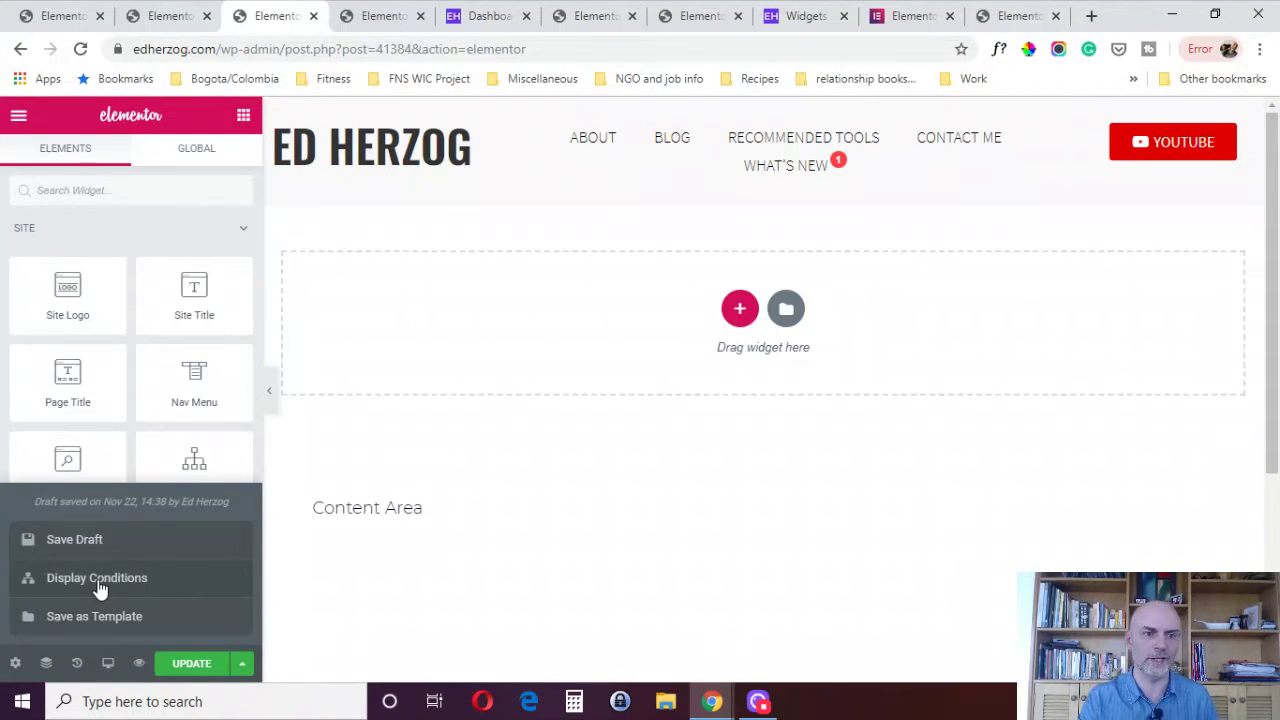
- Review the header's display conditions: all posts and pages, excluding a few pages
left_click(97, 580)
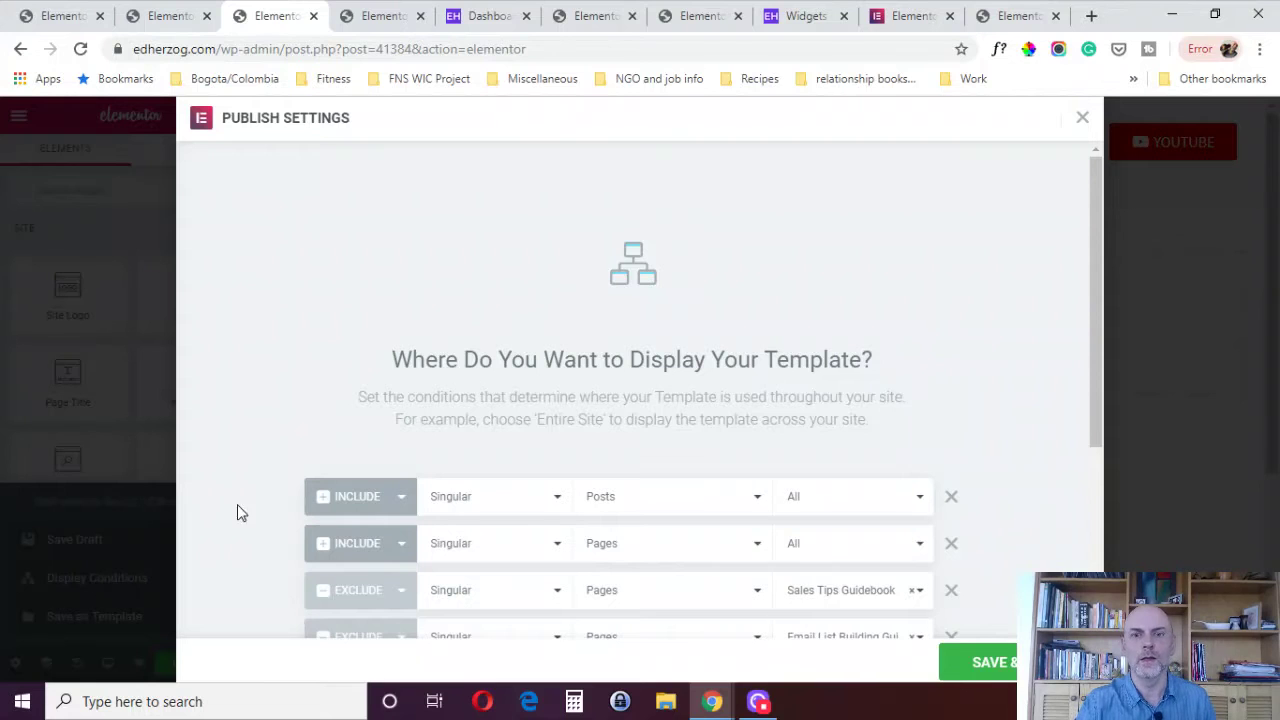
left_click_drag(1095, 290, 1100, 434)
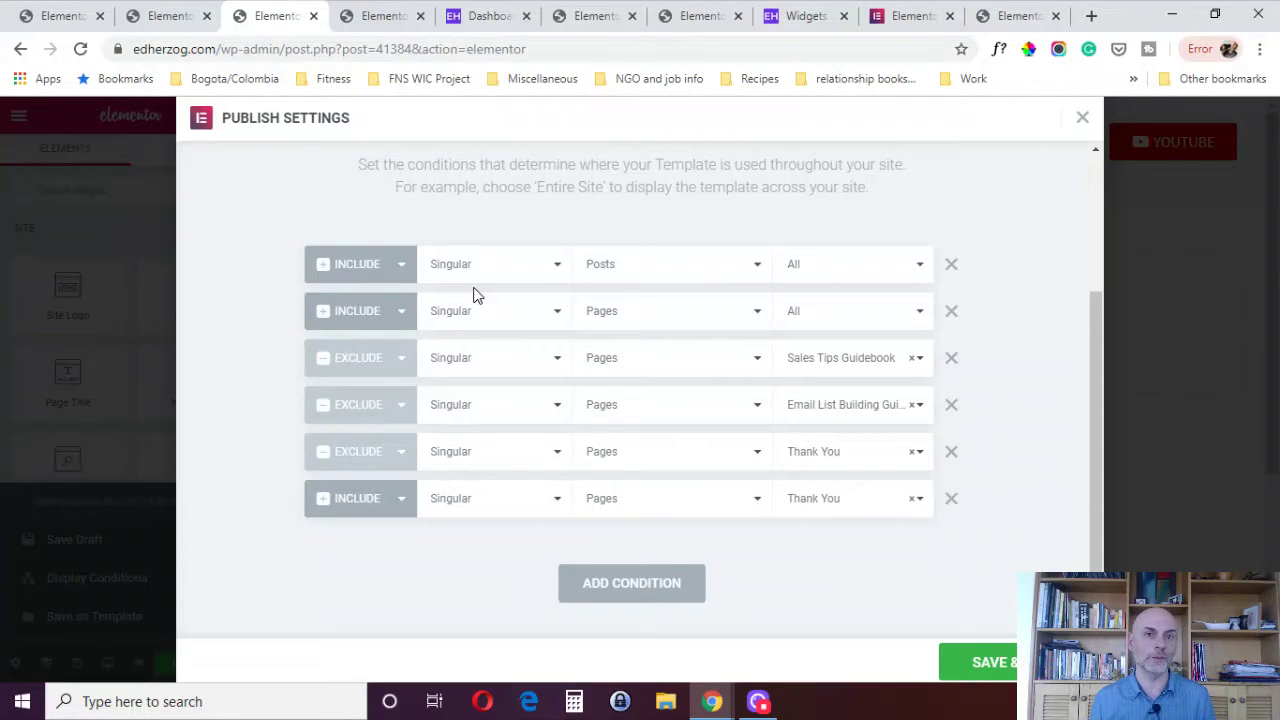
left_click(378, 12)
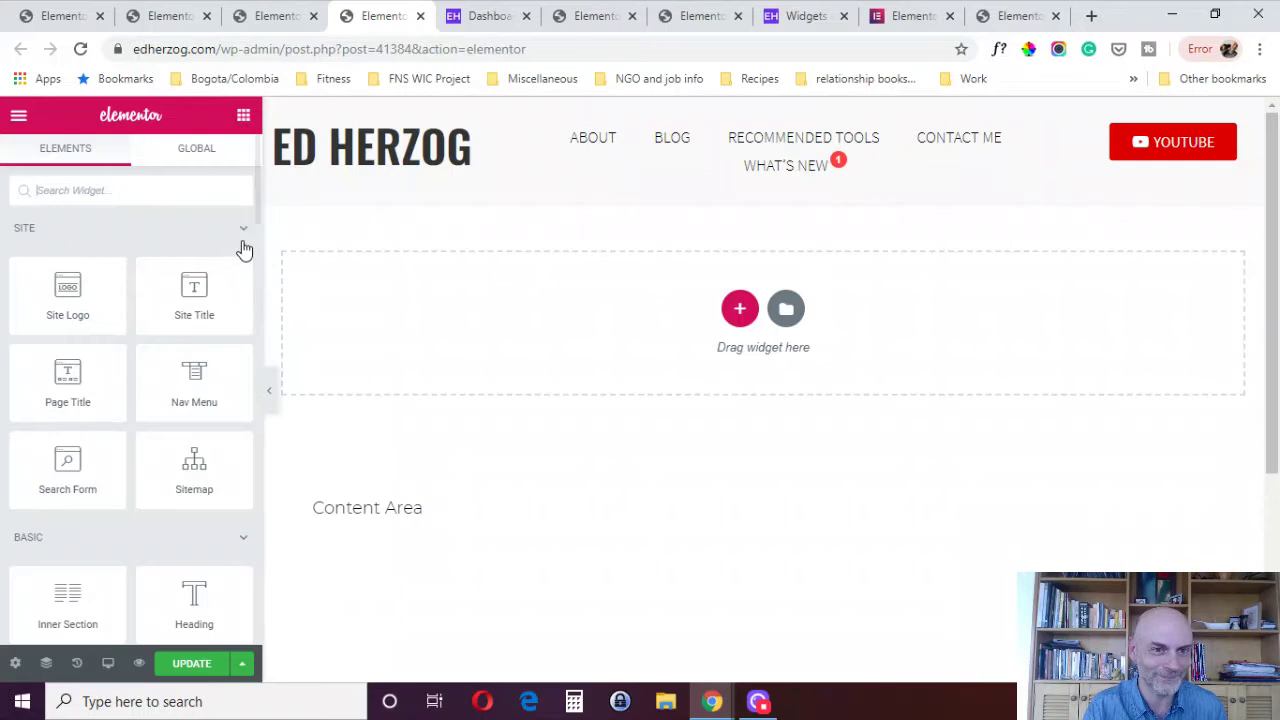
- Scroll the Elements panel through the Pro widgets, then go to the WordPress dashboard
scroll(258, 270, "down", 7)
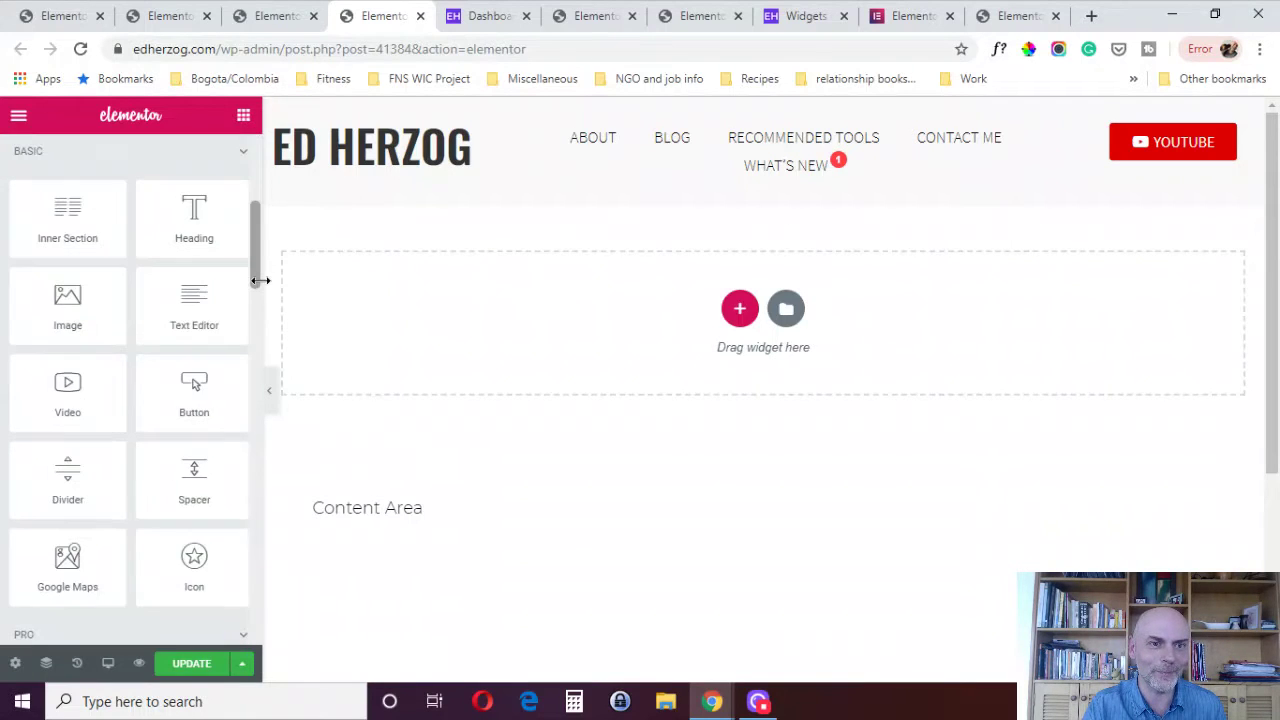
scroll(242, 337, "down", 2)
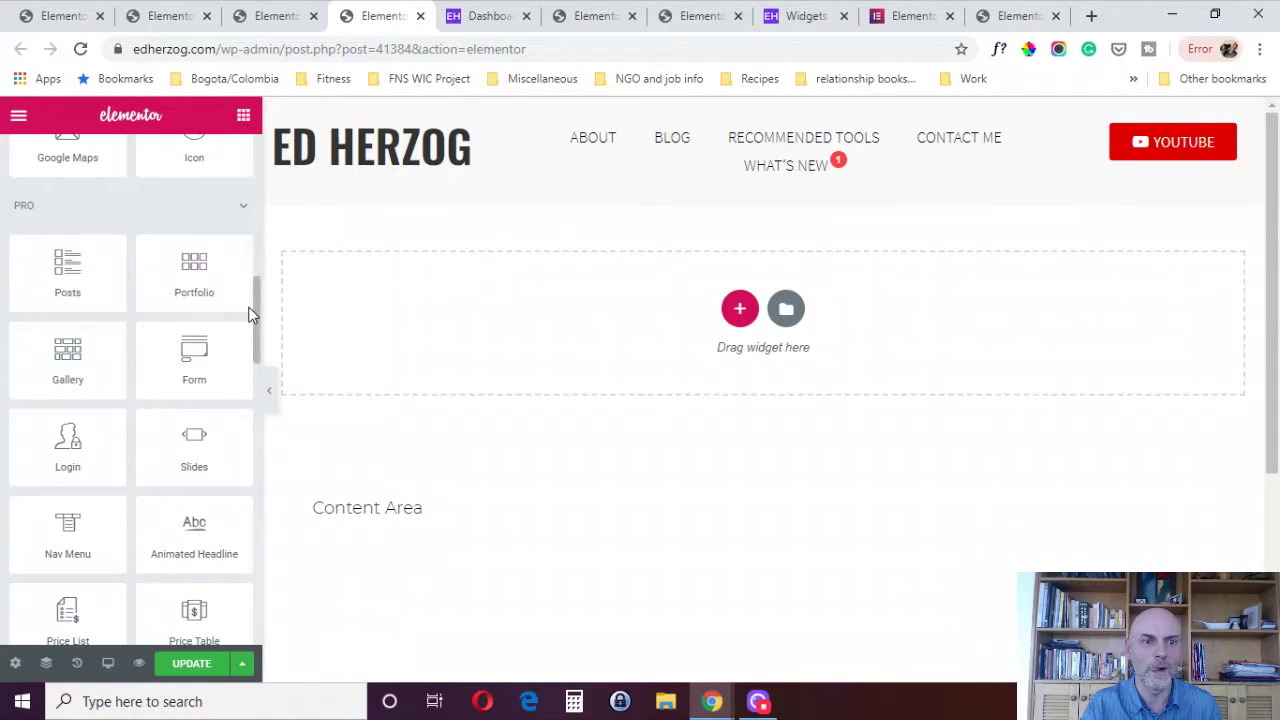
left_click_drag(251, 310, 248, 470)
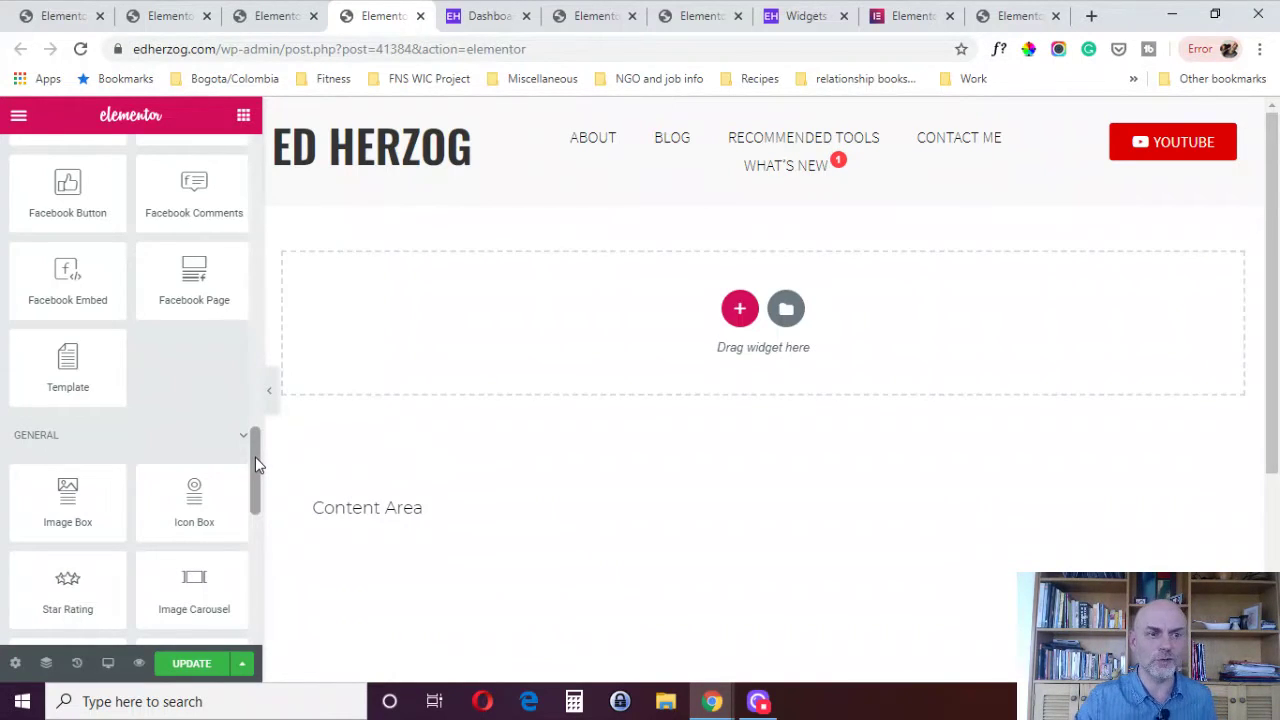
left_click_drag(255, 457, 258, 414)
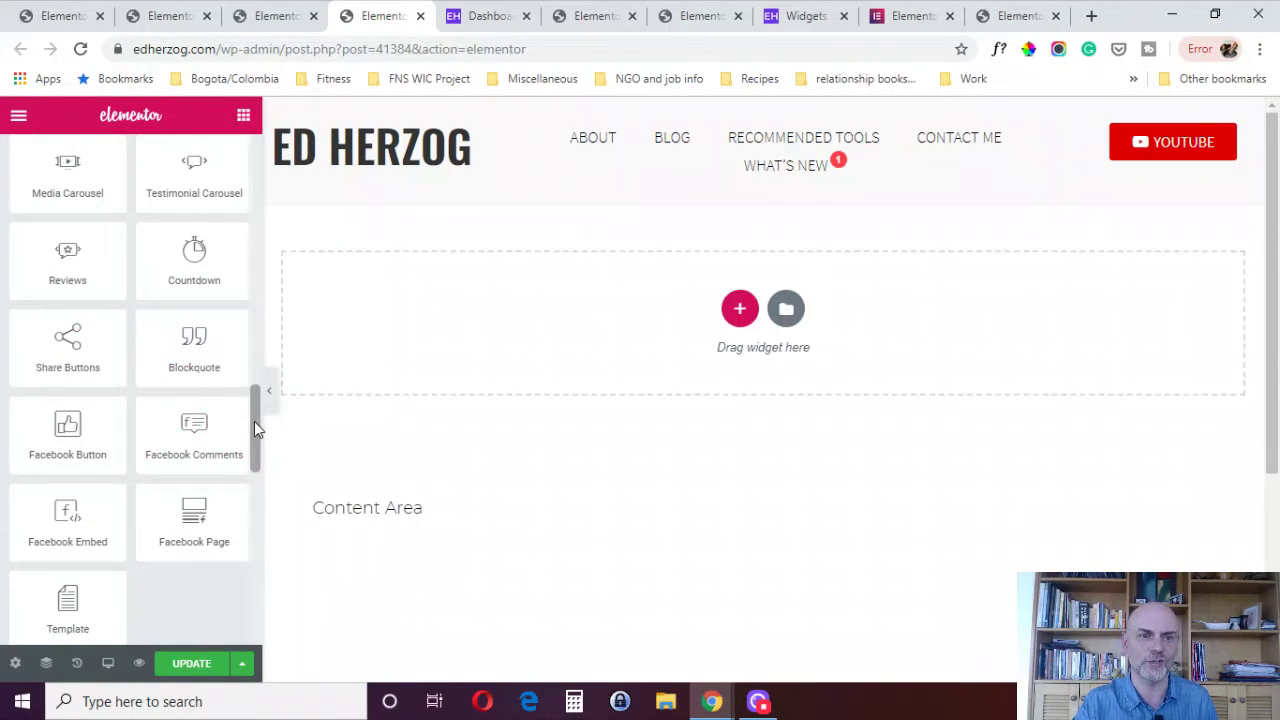
left_click_drag(254, 428, 258, 320)
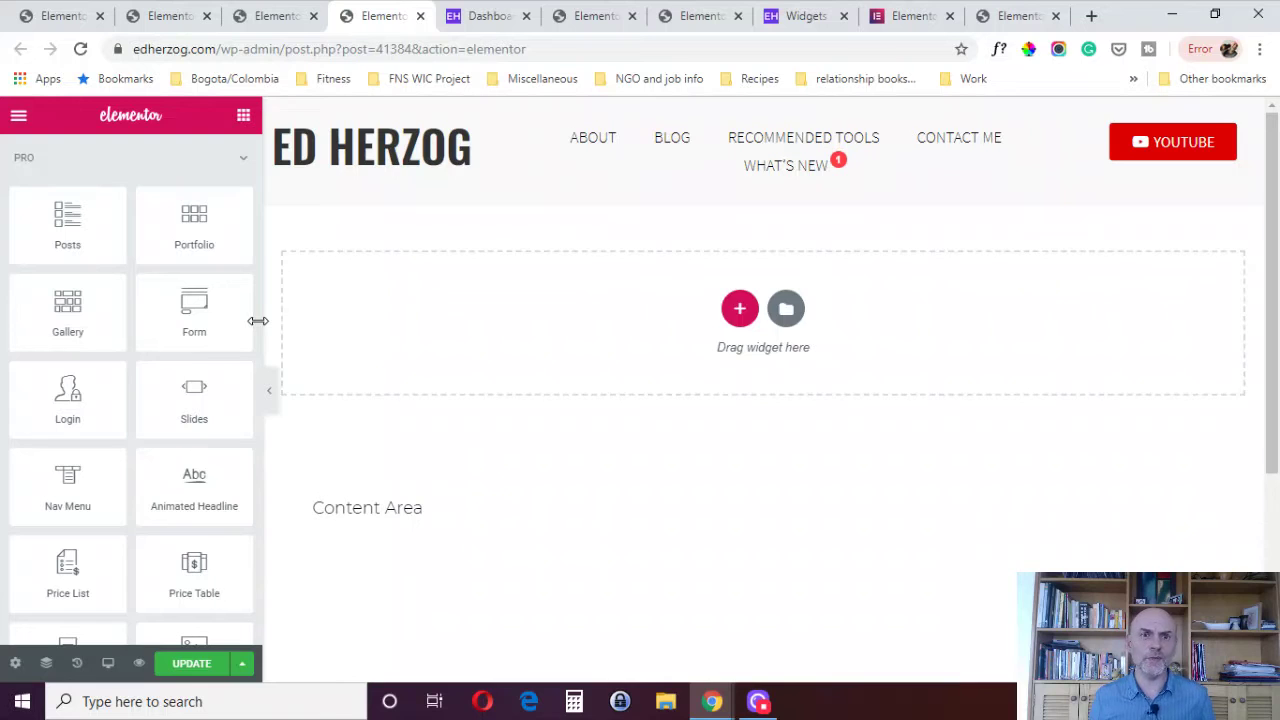
left_click(490, 16)
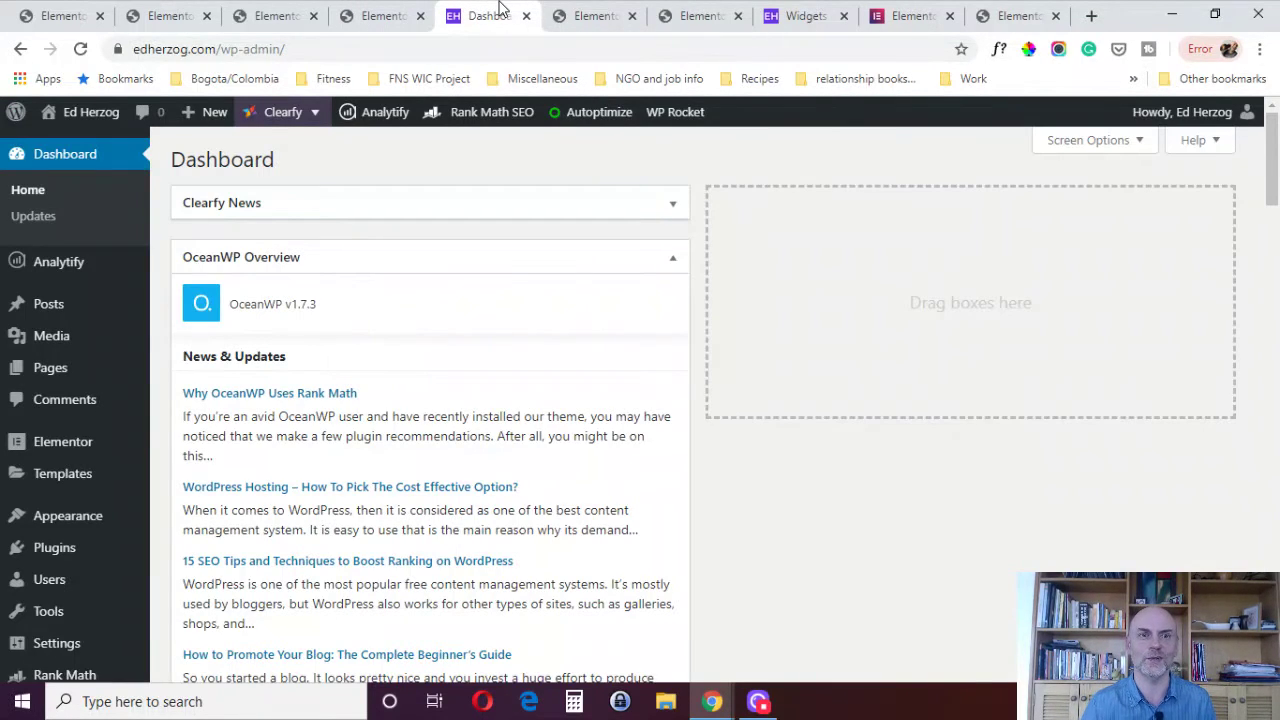
- Open the Contact Me page and scroll to its Name, Email and Message form
left_click(592, 16)
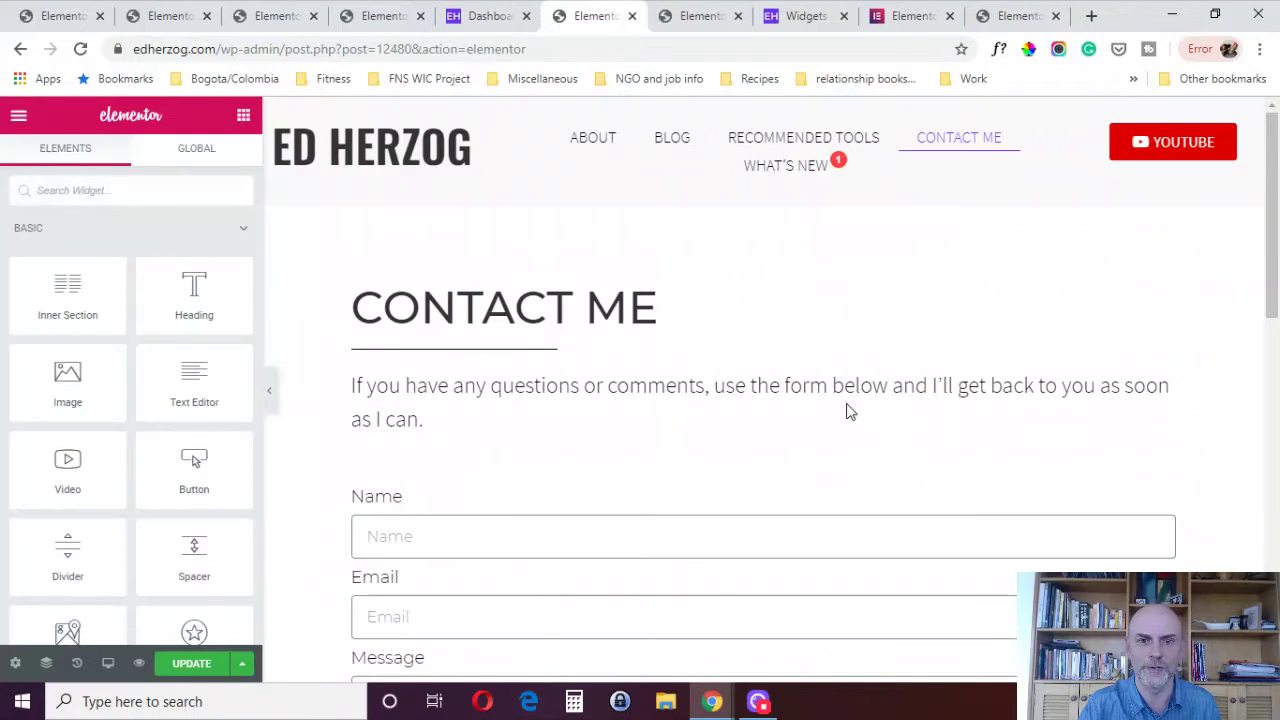
left_click_drag(1276, 262, 1273, 352)
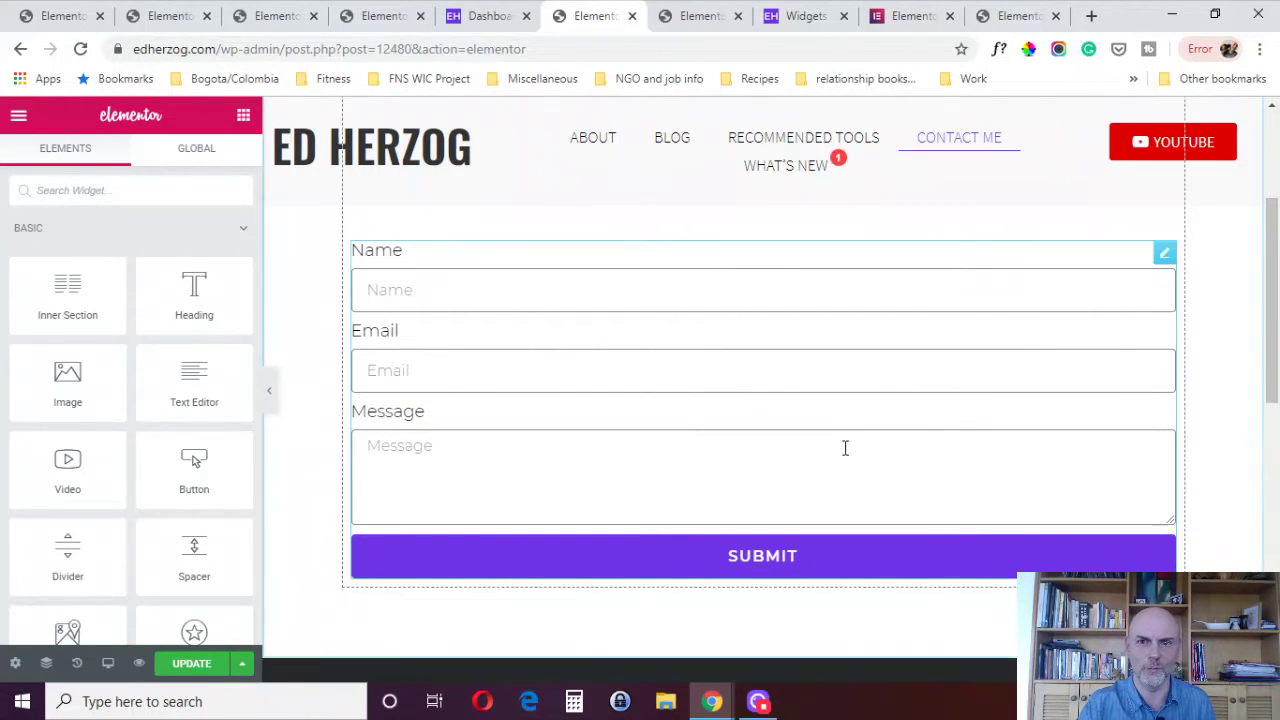
mouse_move(1164, 254)
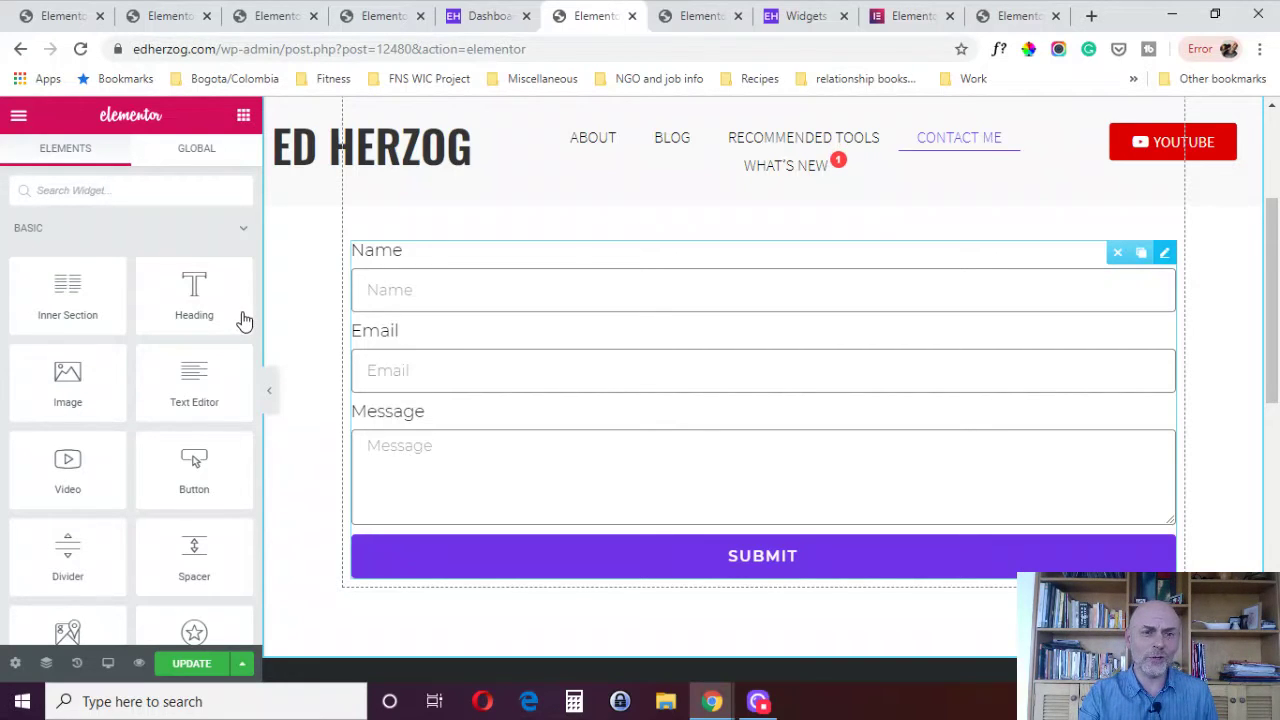
- Open the contact form's settings and expand the Submit Button section
left_click(1160, 252)
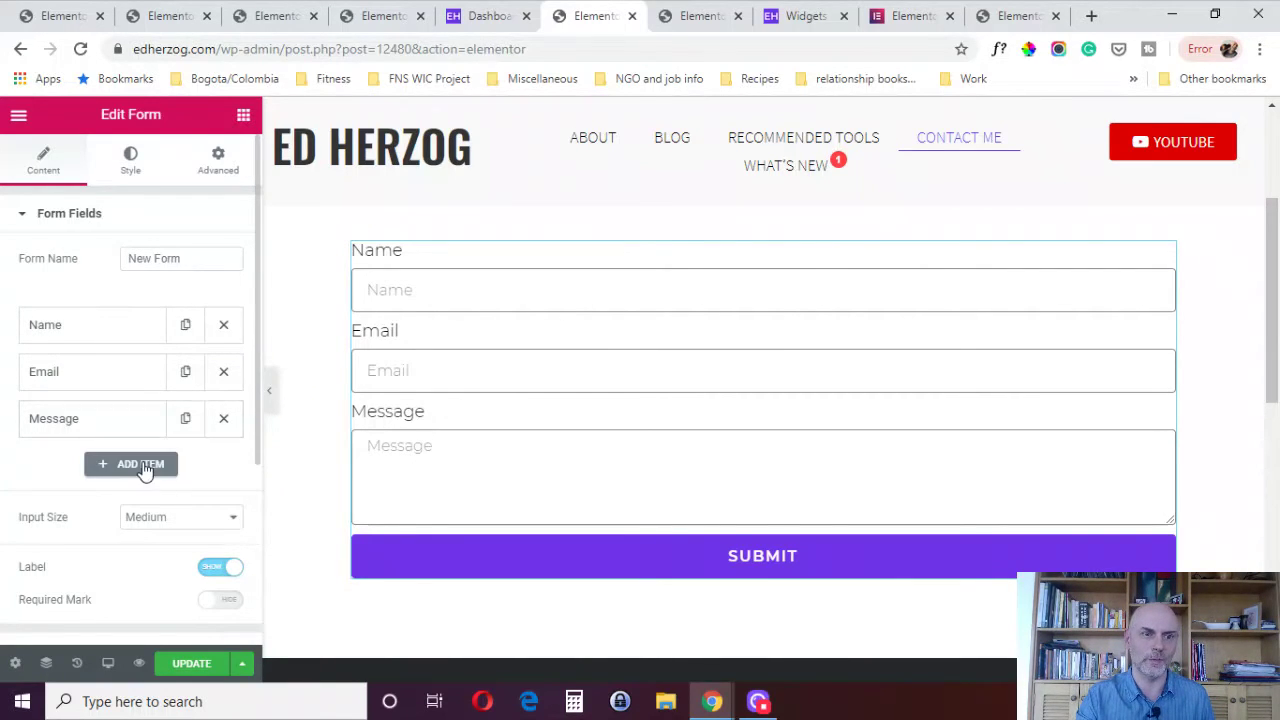
left_click_drag(250, 385, 251, 500)
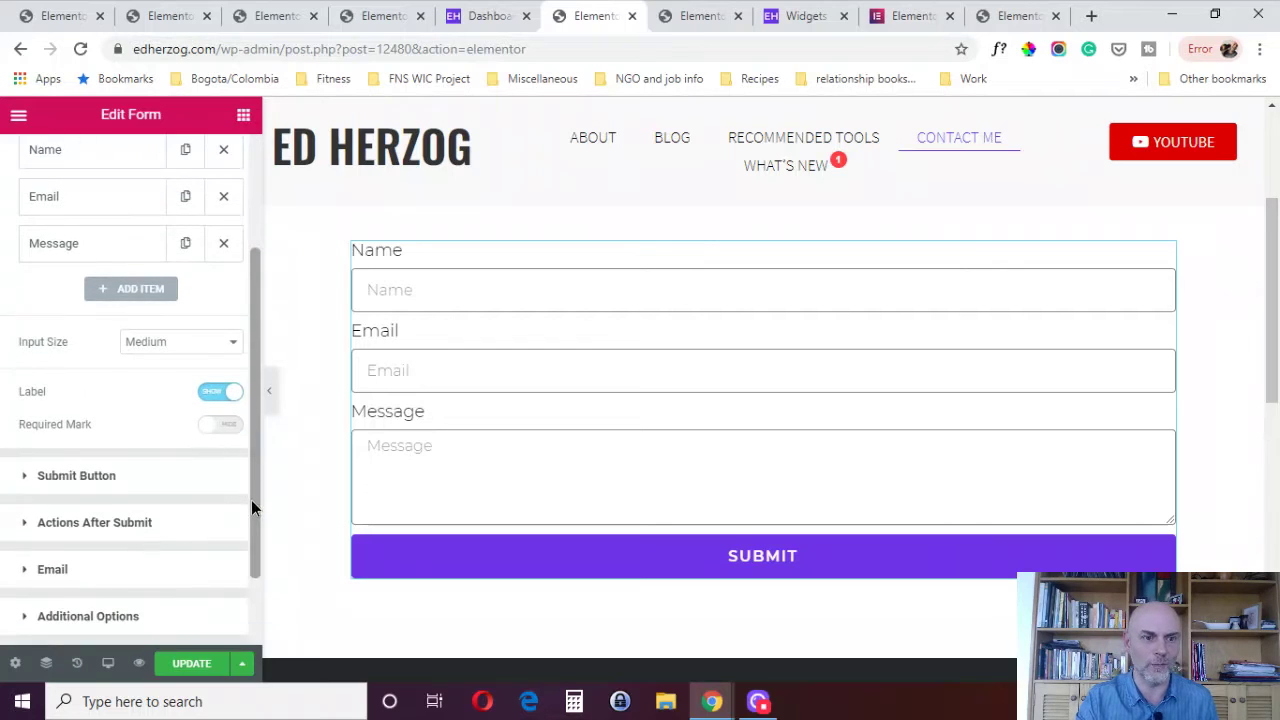
left_click(75, 486)
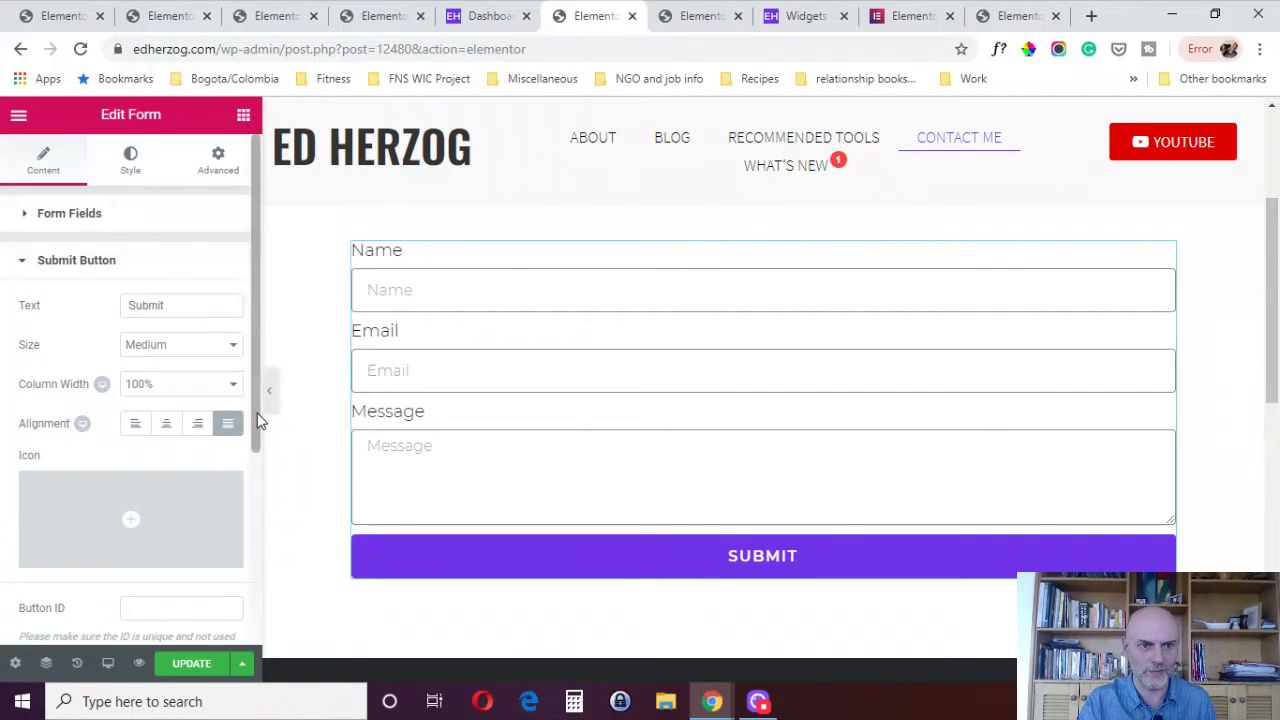
left_click_drag(255, 420, 235, 576)
scroll(235, 576, "down", 2)
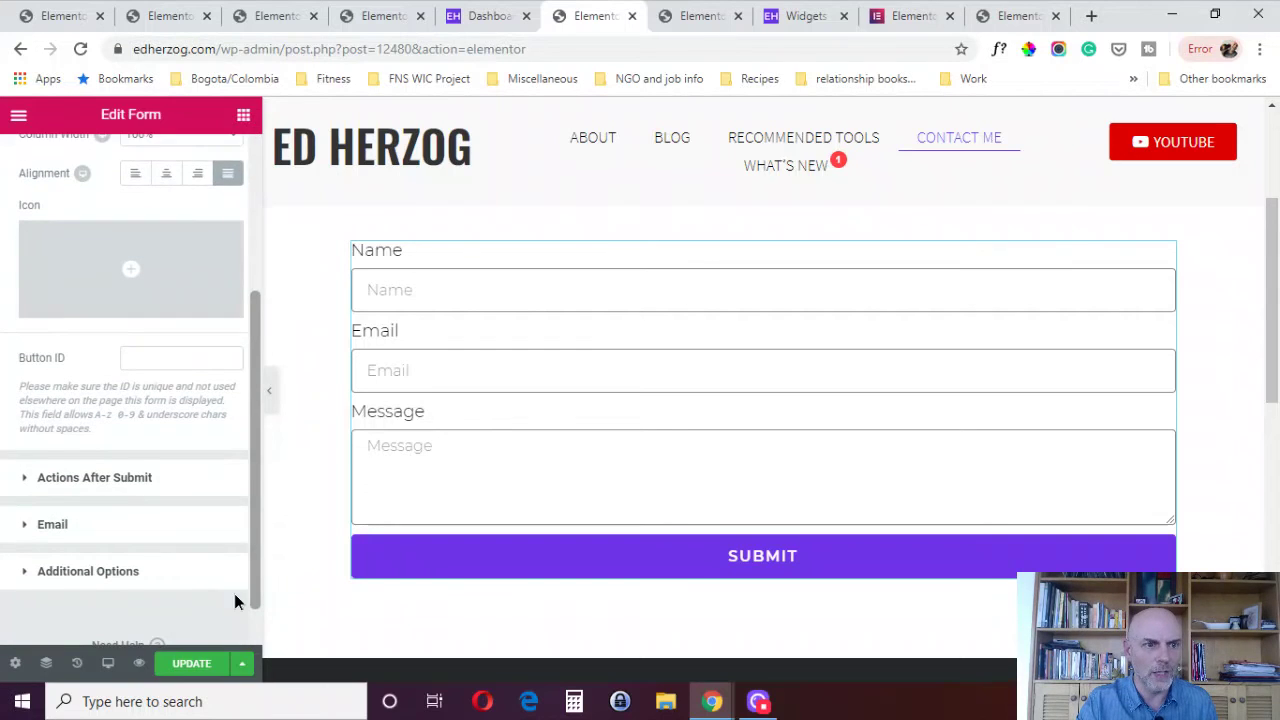
- Expand Actions After Submit and browse the Add Action list without adding one
left_click(72, 440)
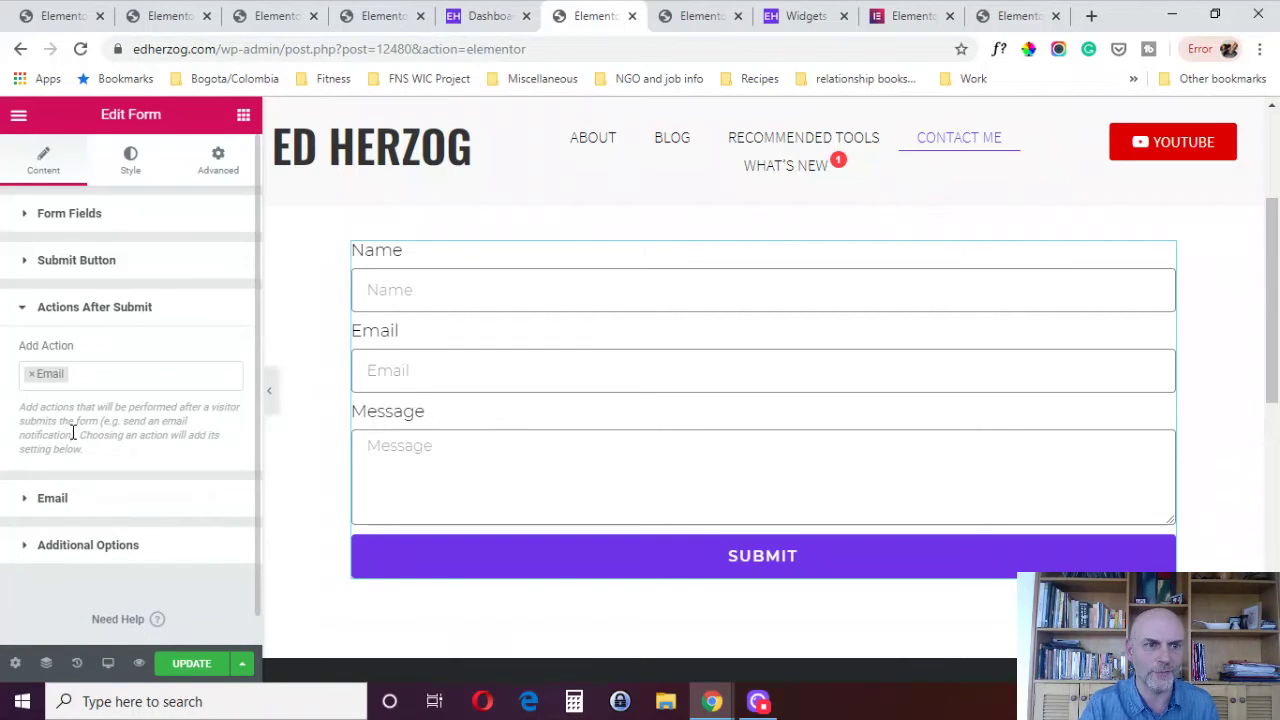
left_click(93, 375)
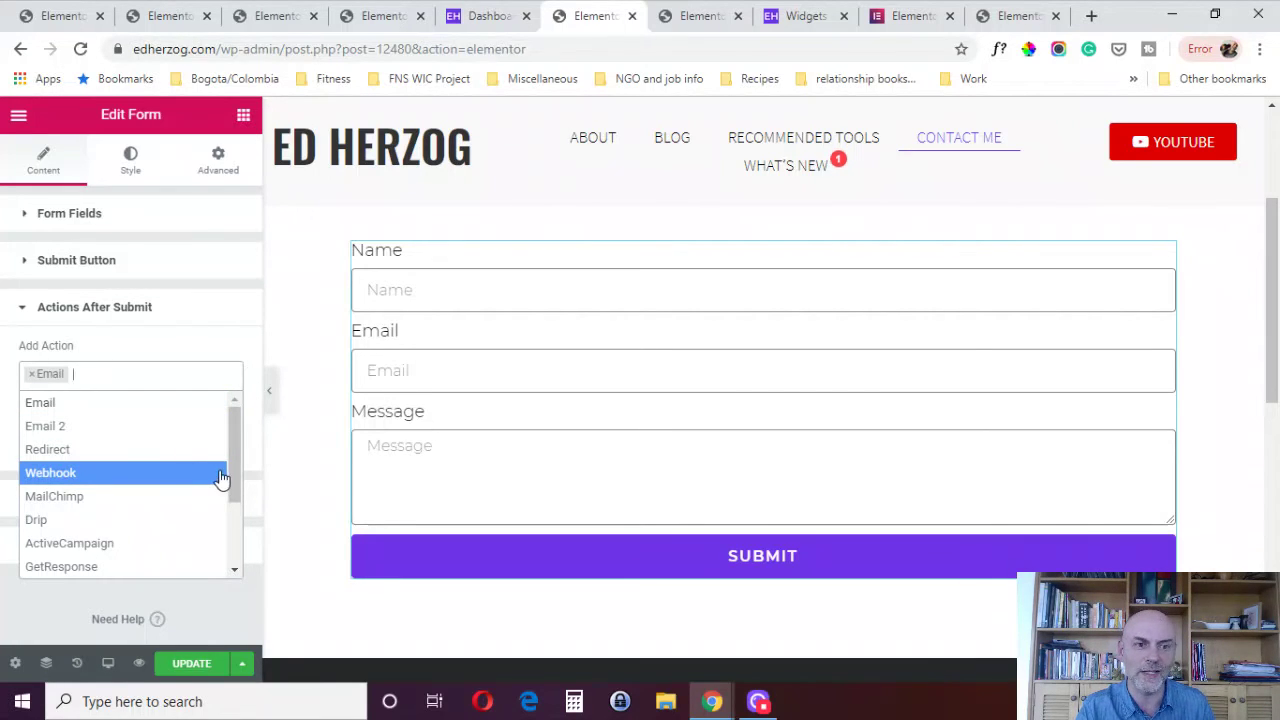
left_click_drag(236, 471, 222, 508)
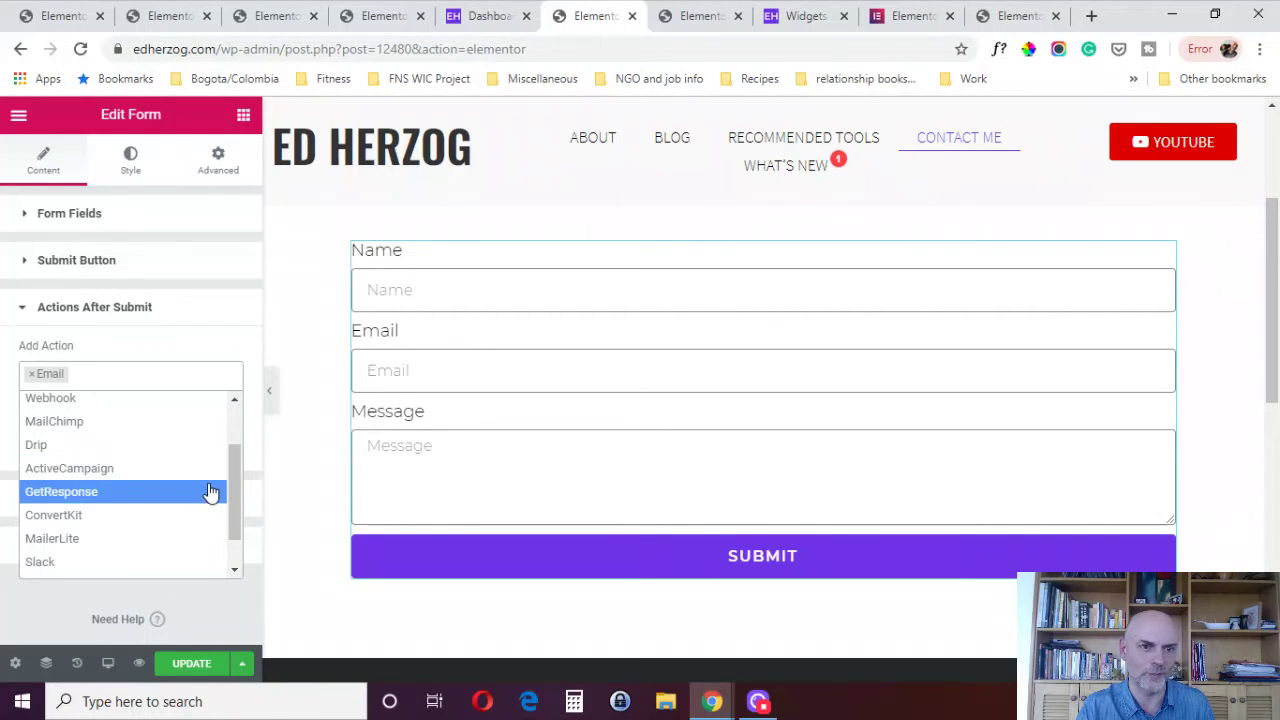
scroll(231, 491, "down", 1)
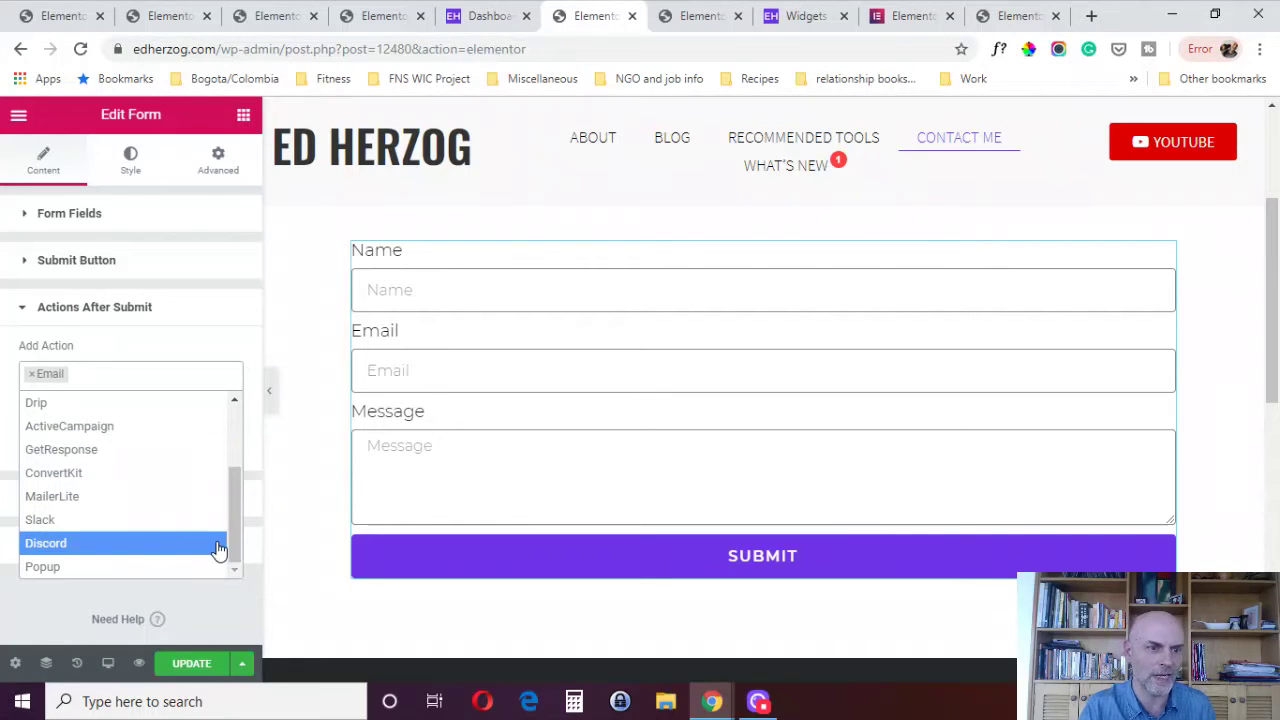
left_click(46, 609)
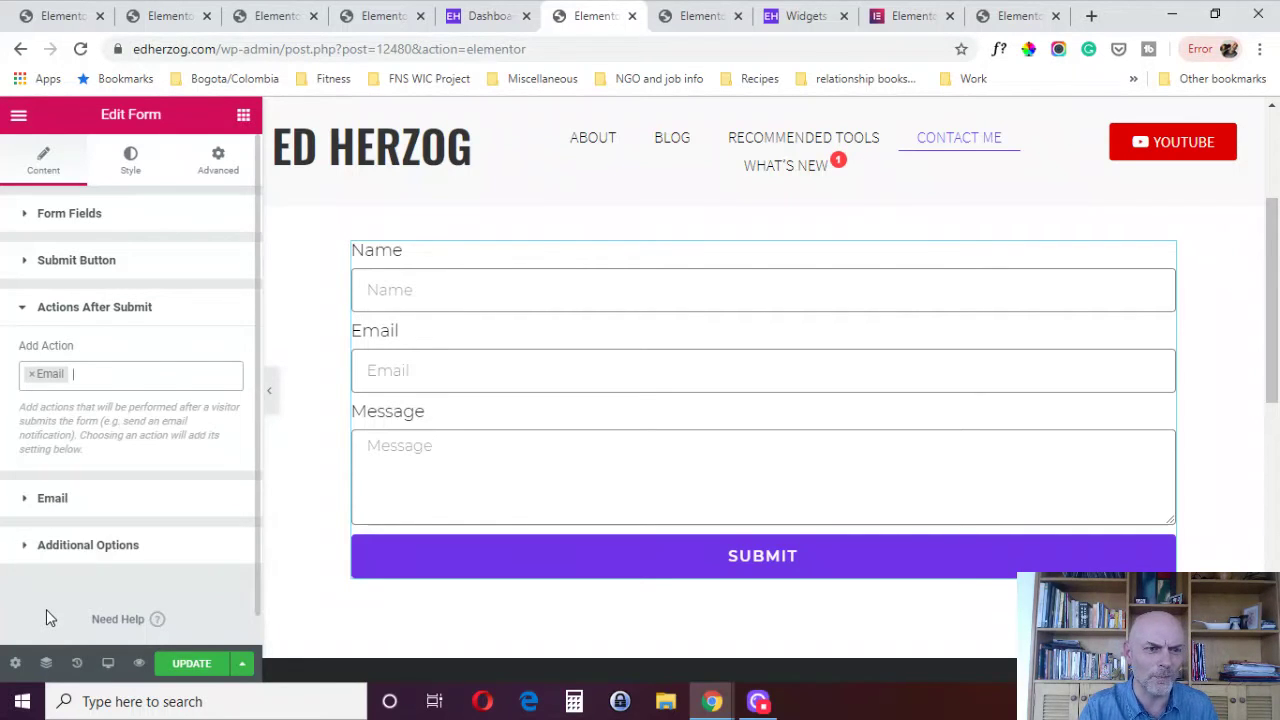
- Review the Email settings and the custom success, error, required and invalid messages
left_click(79, 510)
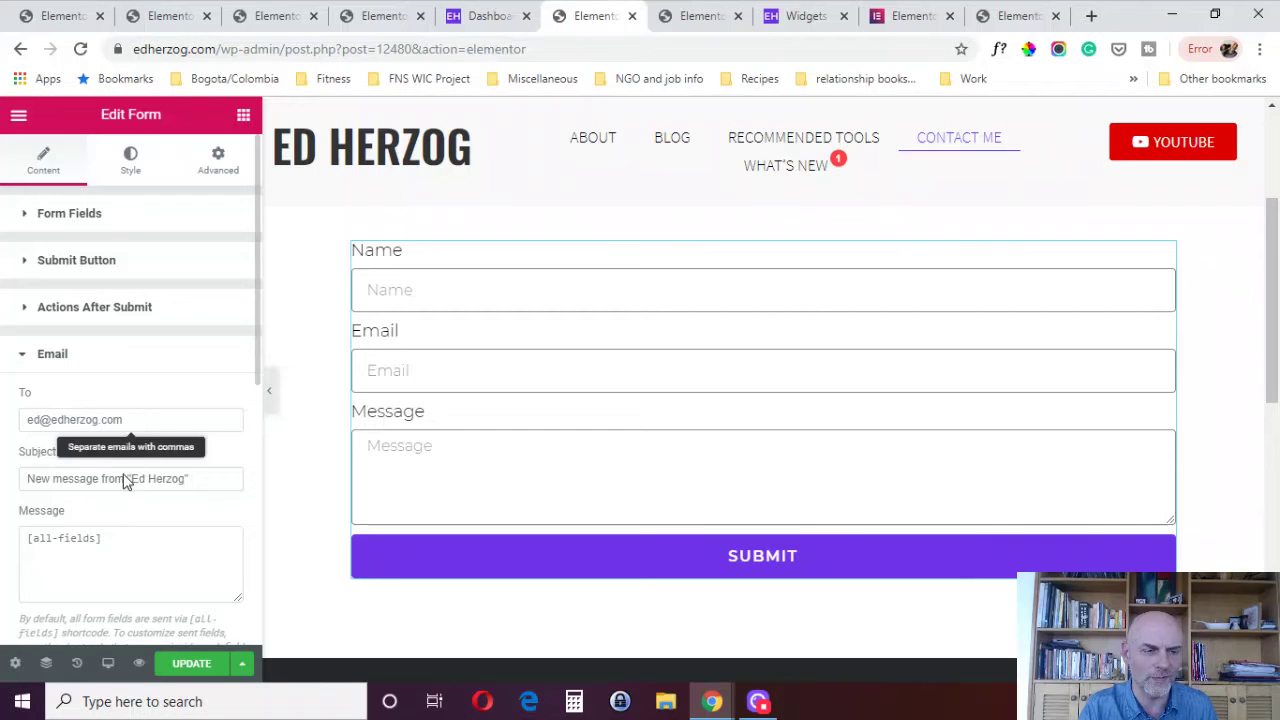
left_click_drag(255, 357, 245, 628)
left_click(72, 515)
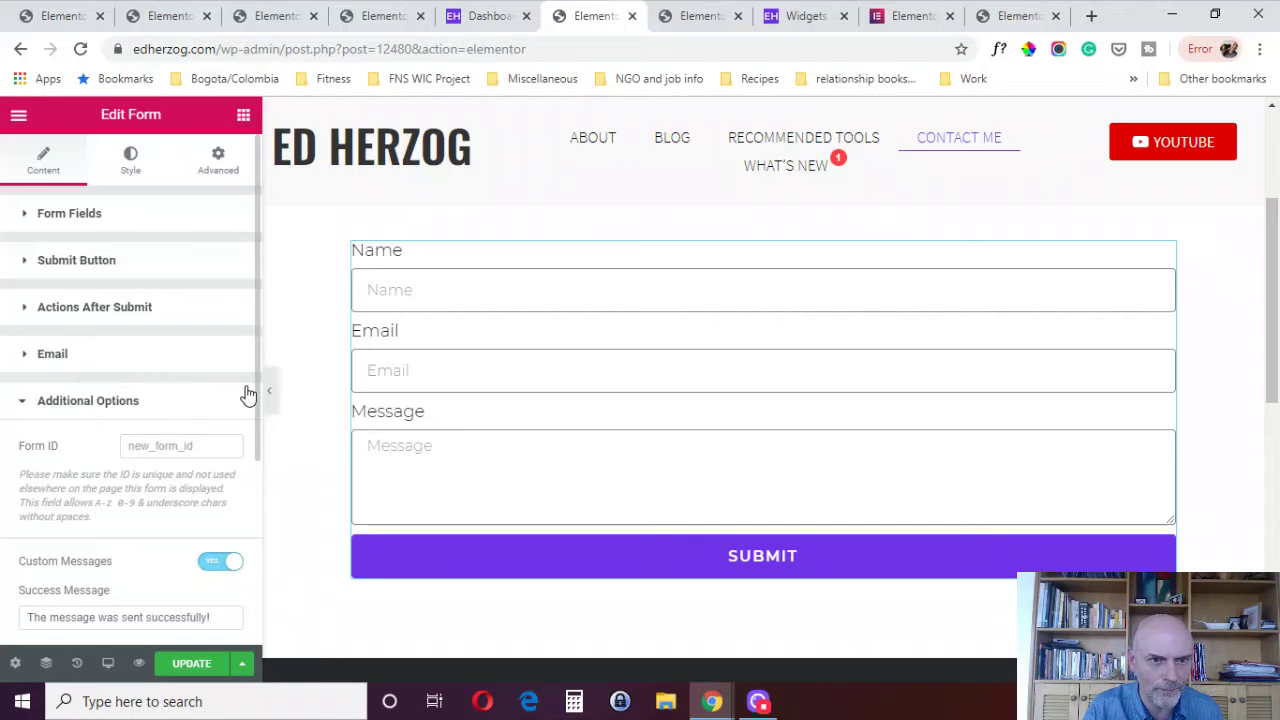
left_click_drag(252, 382, 256, 537)
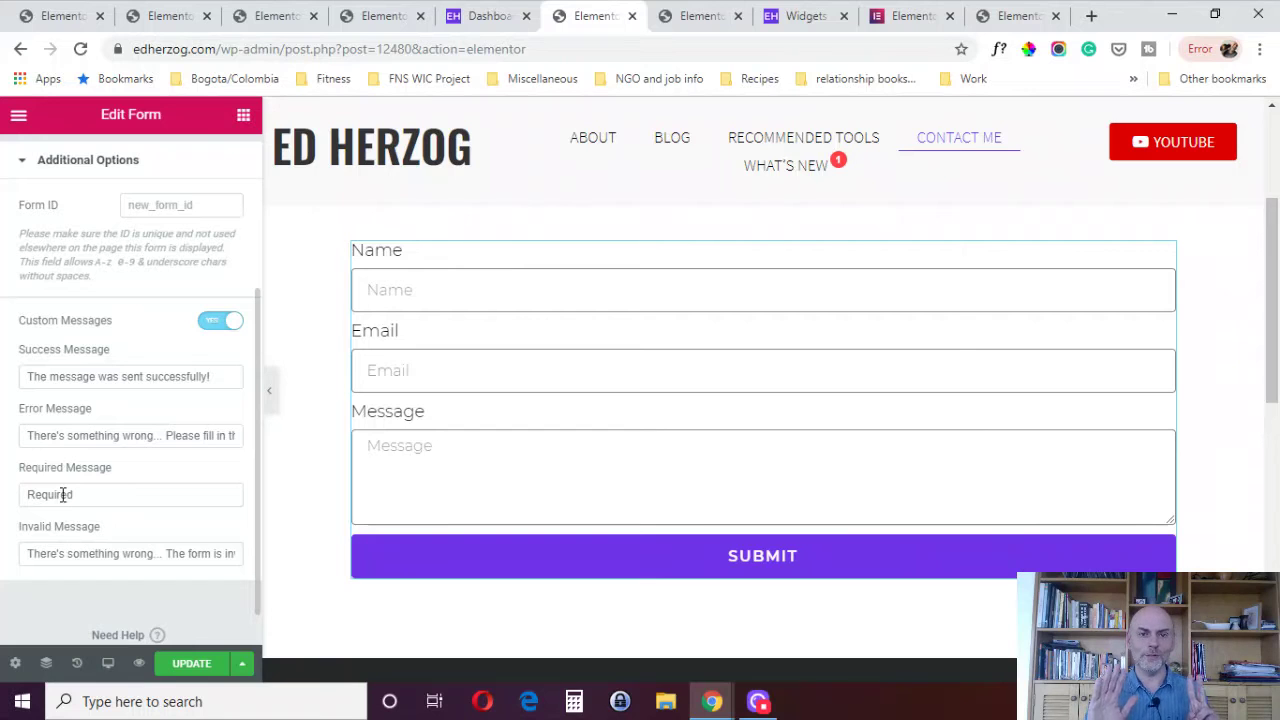
left_click(697, 18)
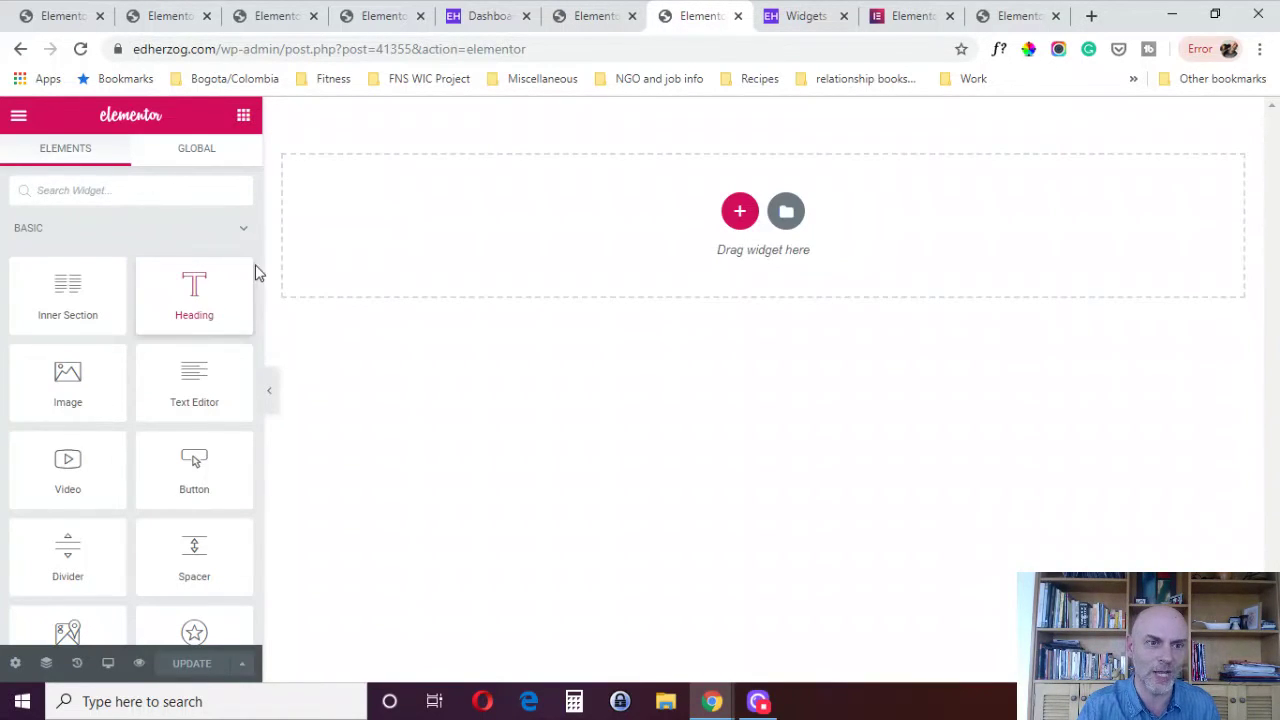
- Search widgets for 'tem' and drop a Template widget into the empty section
left_click(188, 196)
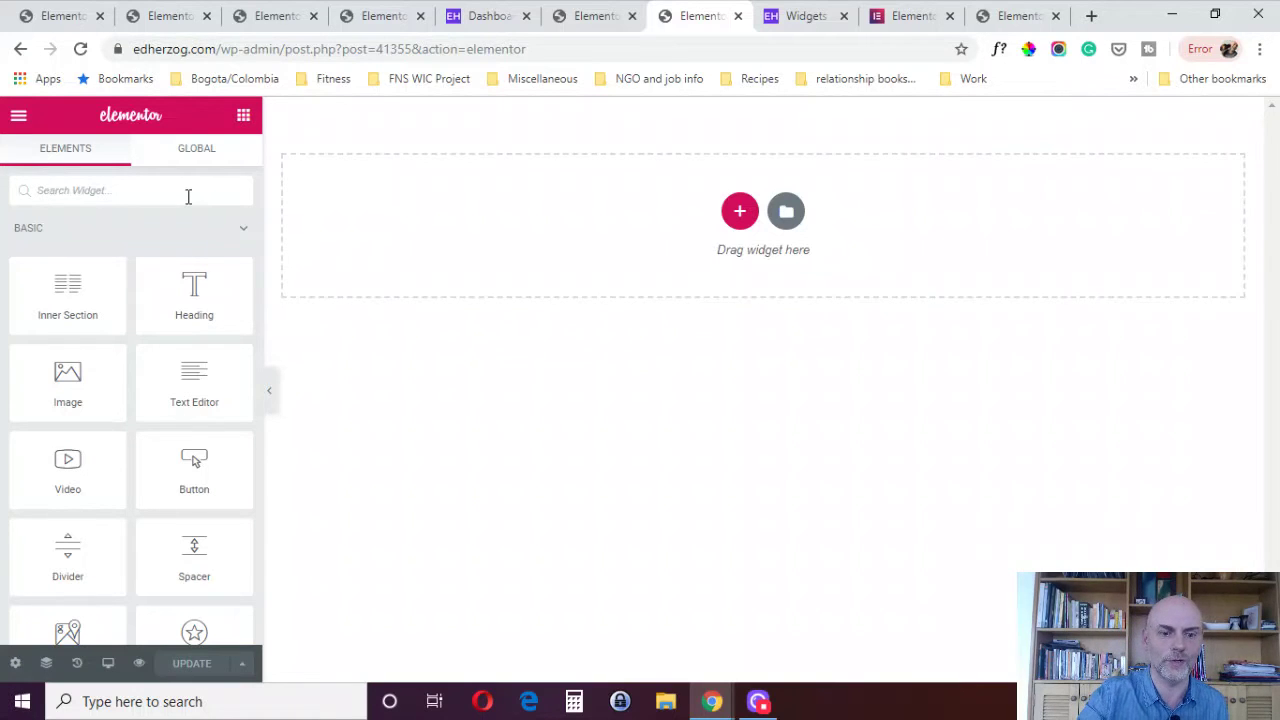
type("tem")
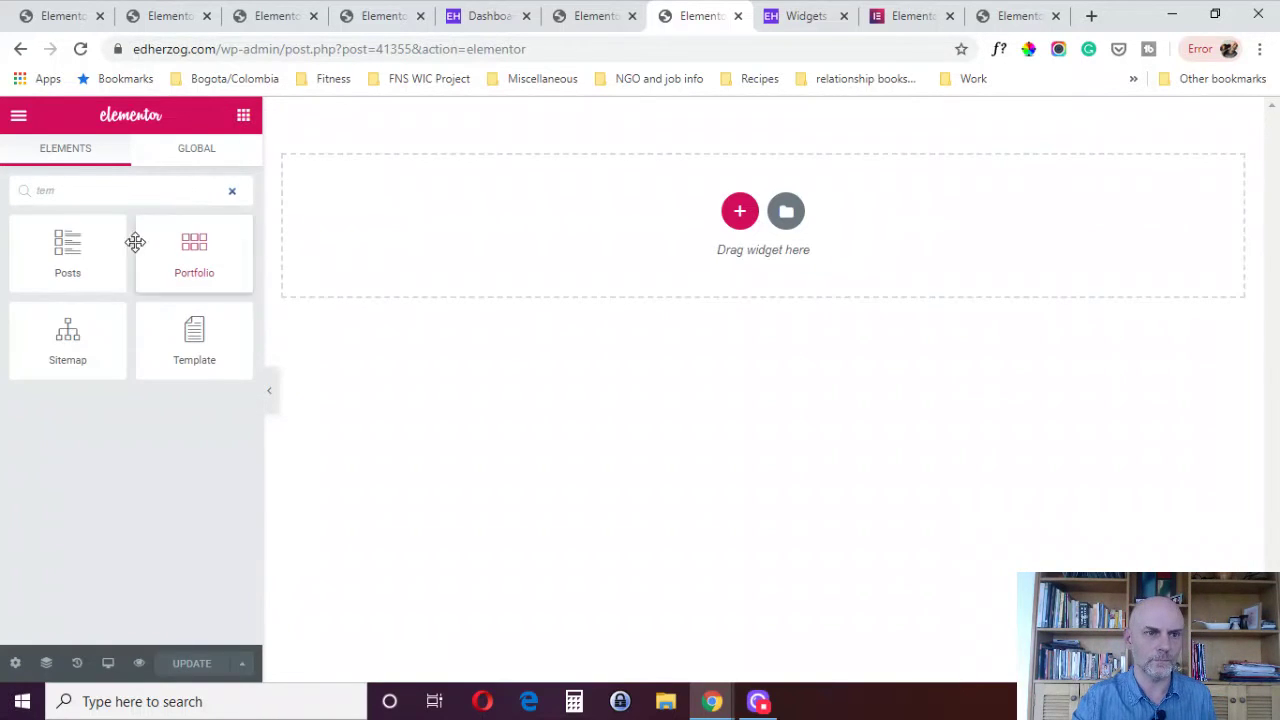
left_click_drag(163, 351, 727, 232)
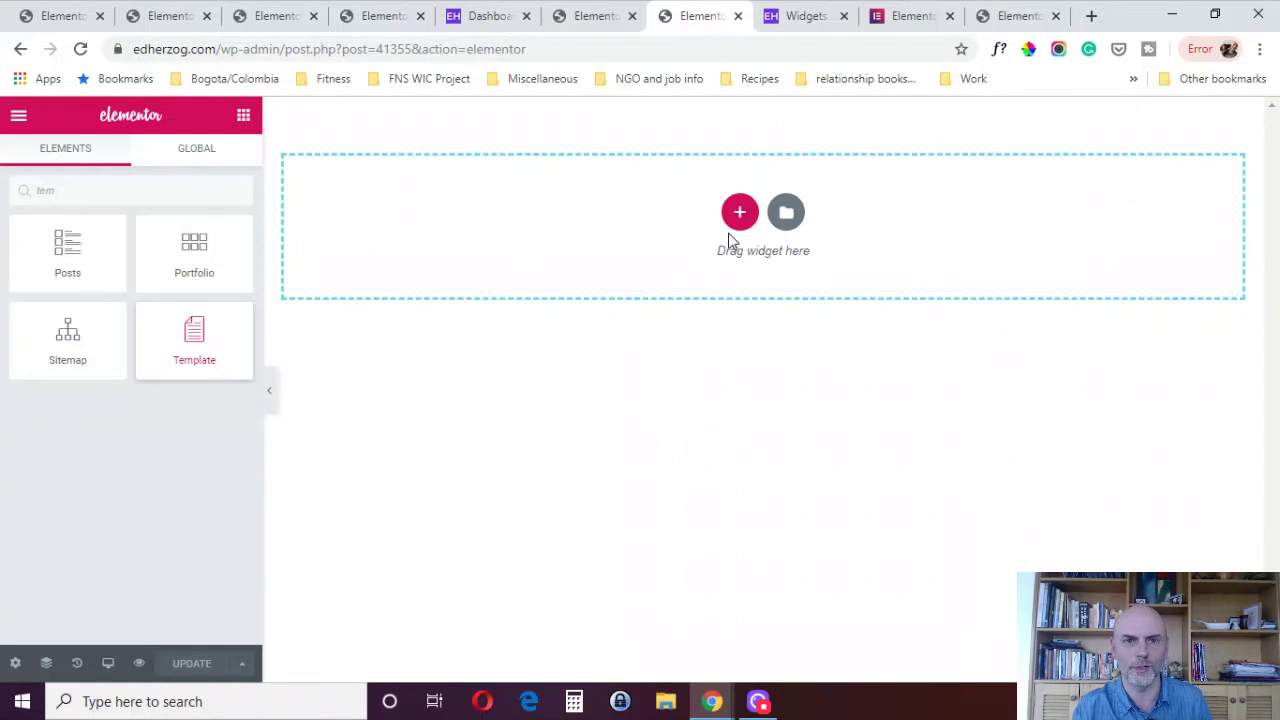
left_click_drag(729, 236, 729, 236)
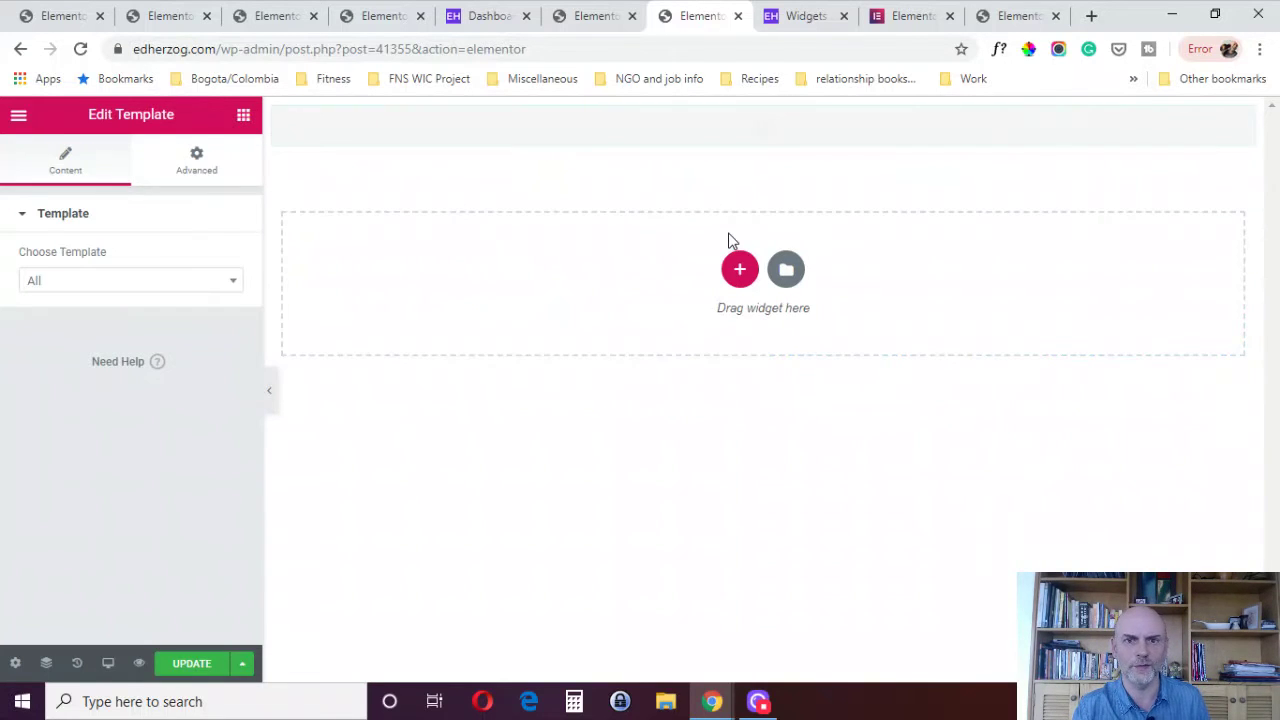
- Set the Template widget to embed the 'under construction' template
left_click(226, 284)
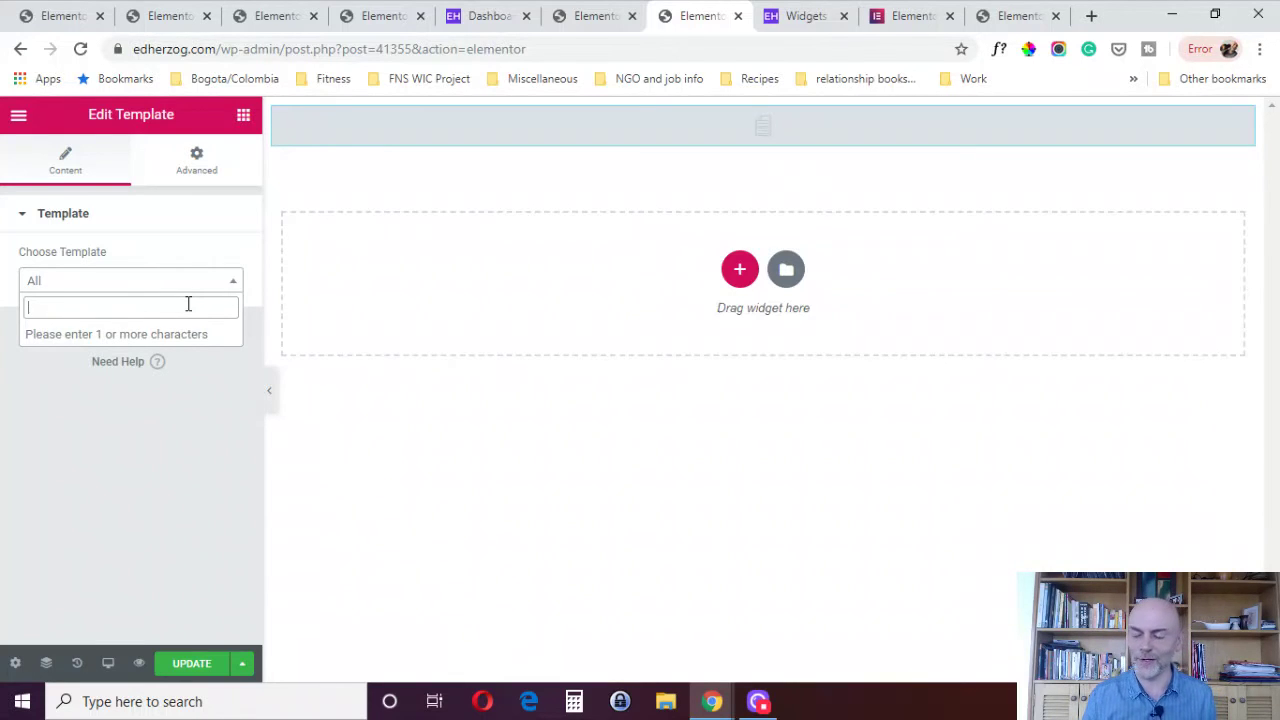
type("under")
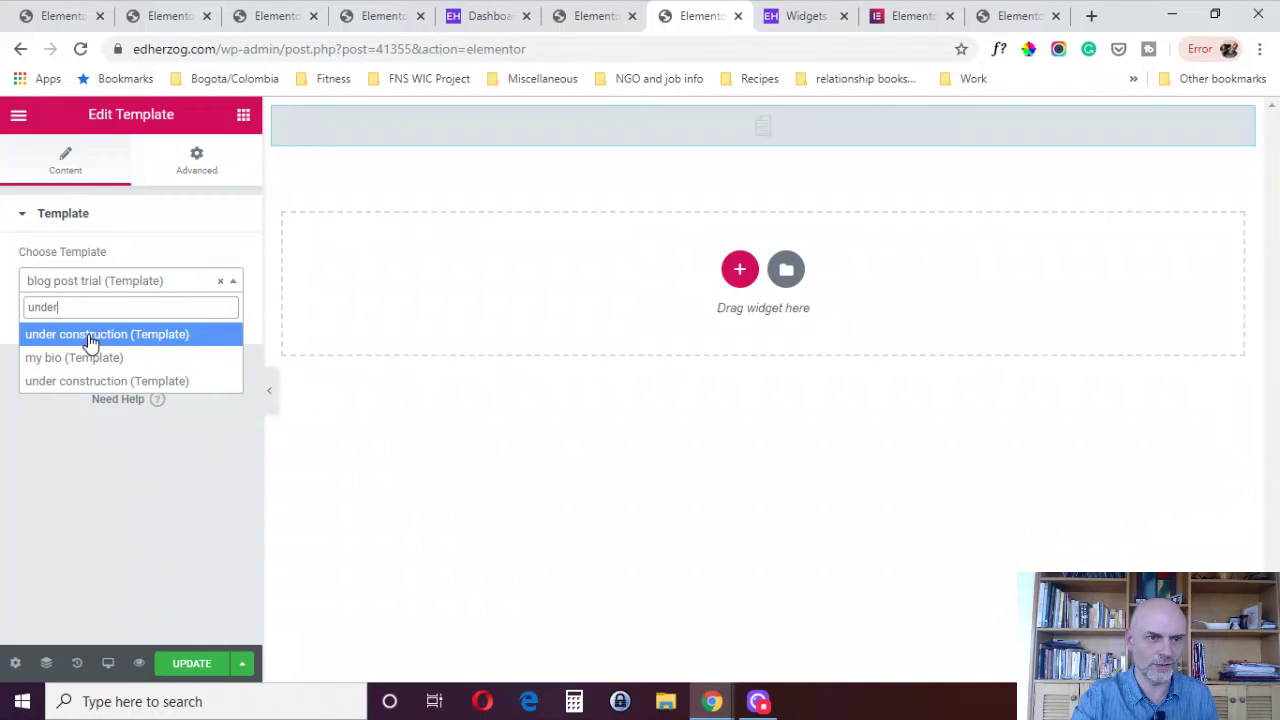
left_click(89, 337)
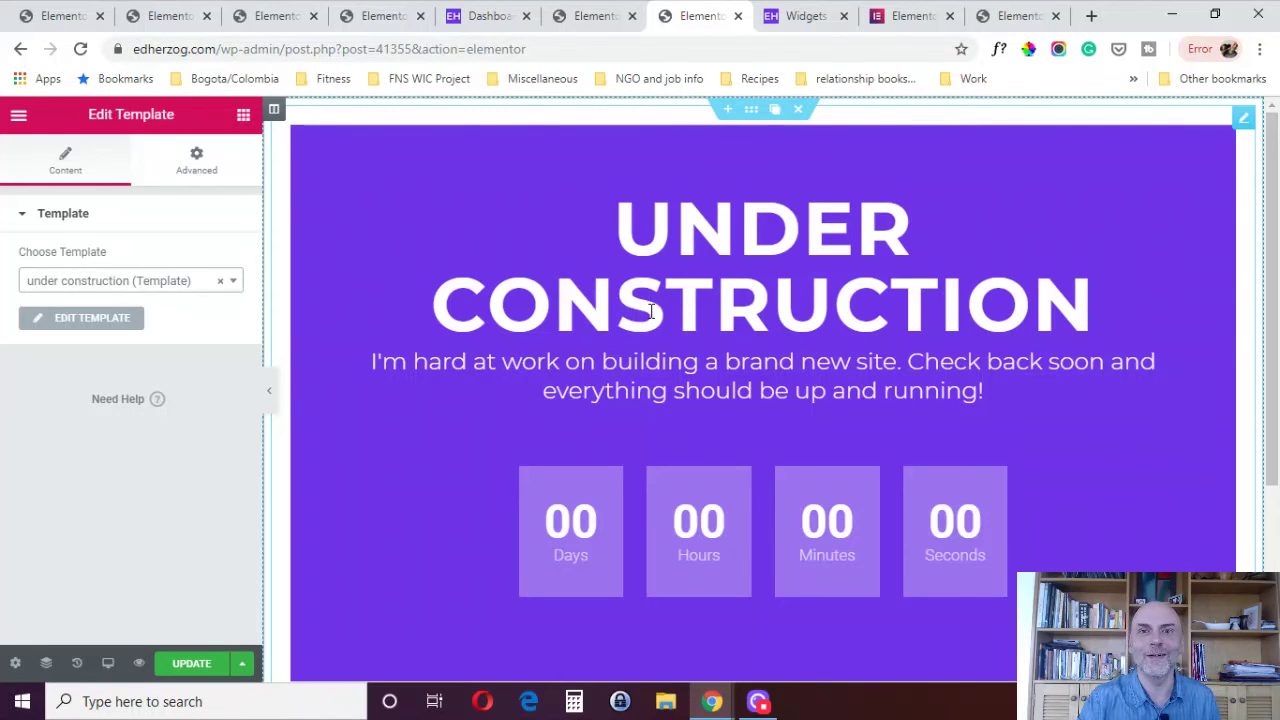
left_click(832, 10)
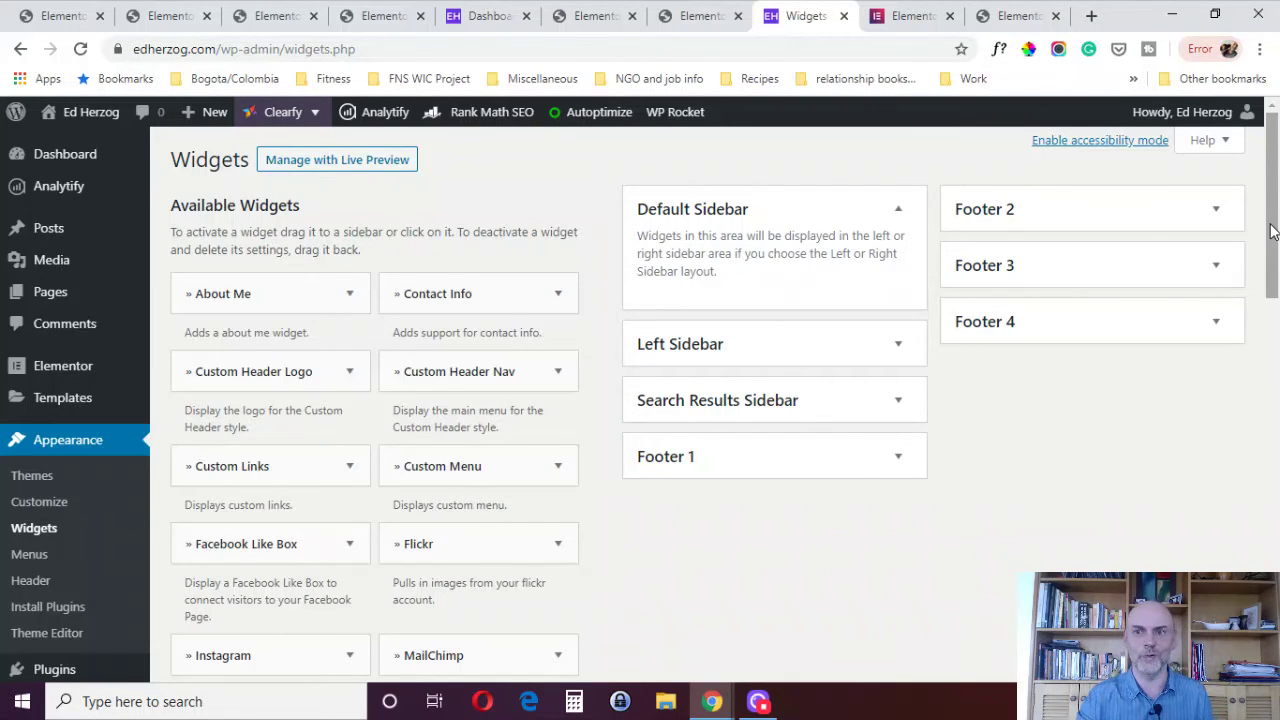
- Add an Elementor Library widget to the sidebar and browse its saved template choices
left_click_drag(1270, 230, 1266, 502)
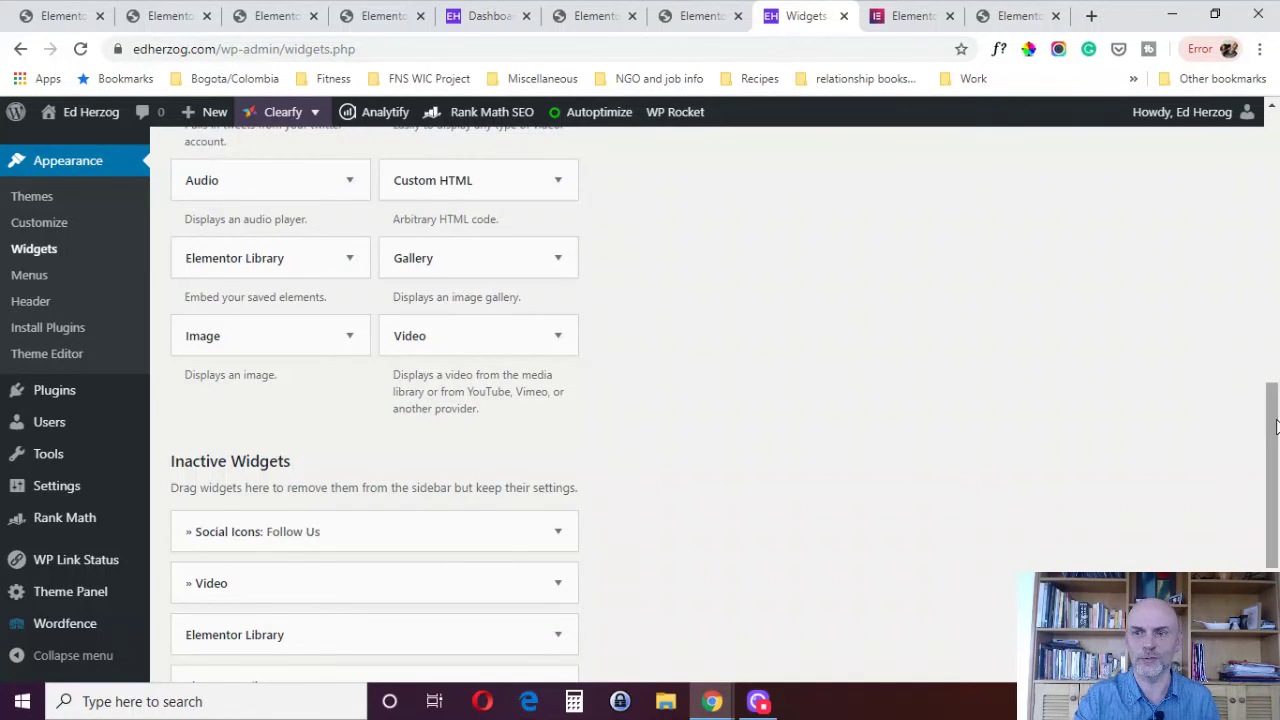
scroll(388, 472, "up", 3)
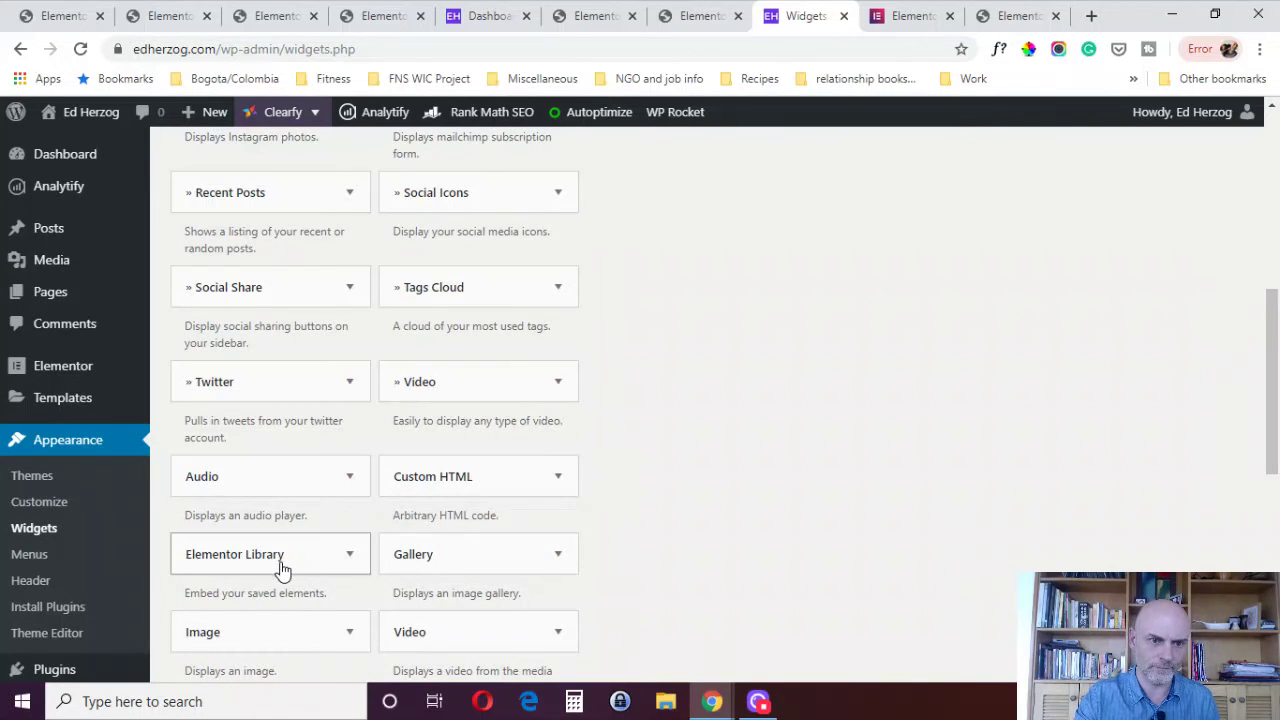
left_click_drag(280, 571, 760, 200)
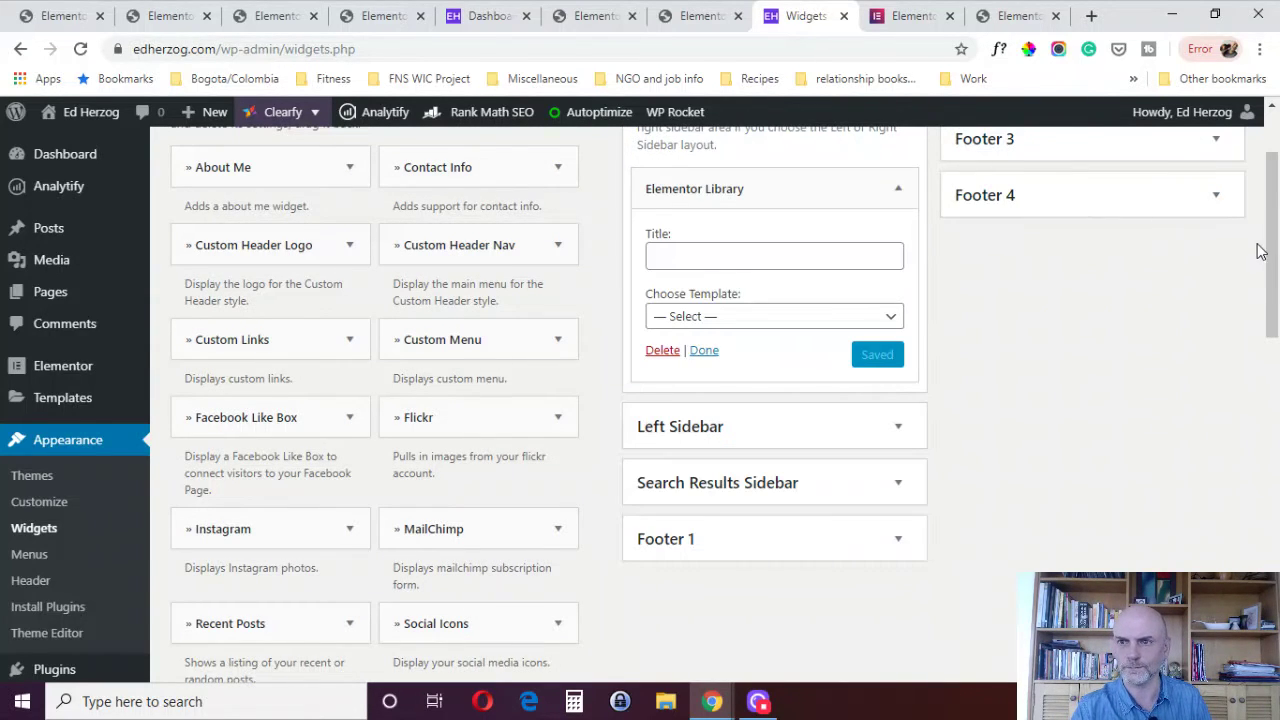
scroll(1262, 249, "up", 2)
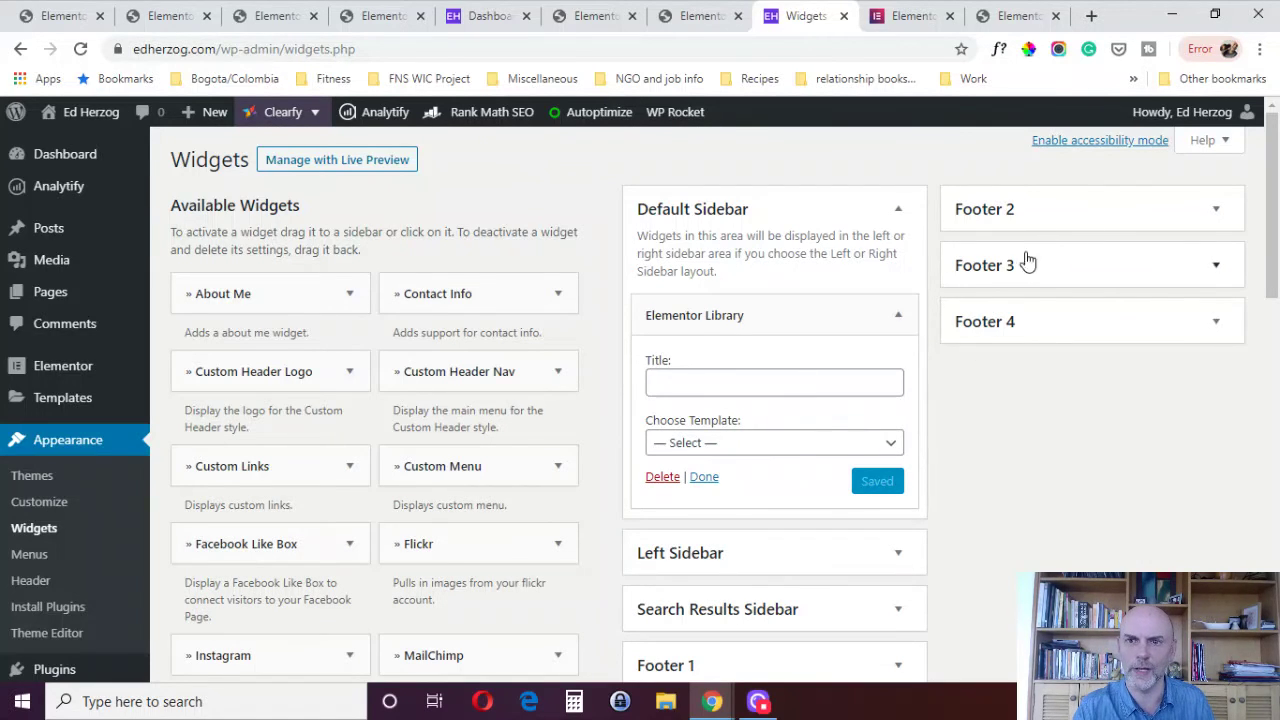
left_click(805, 449)
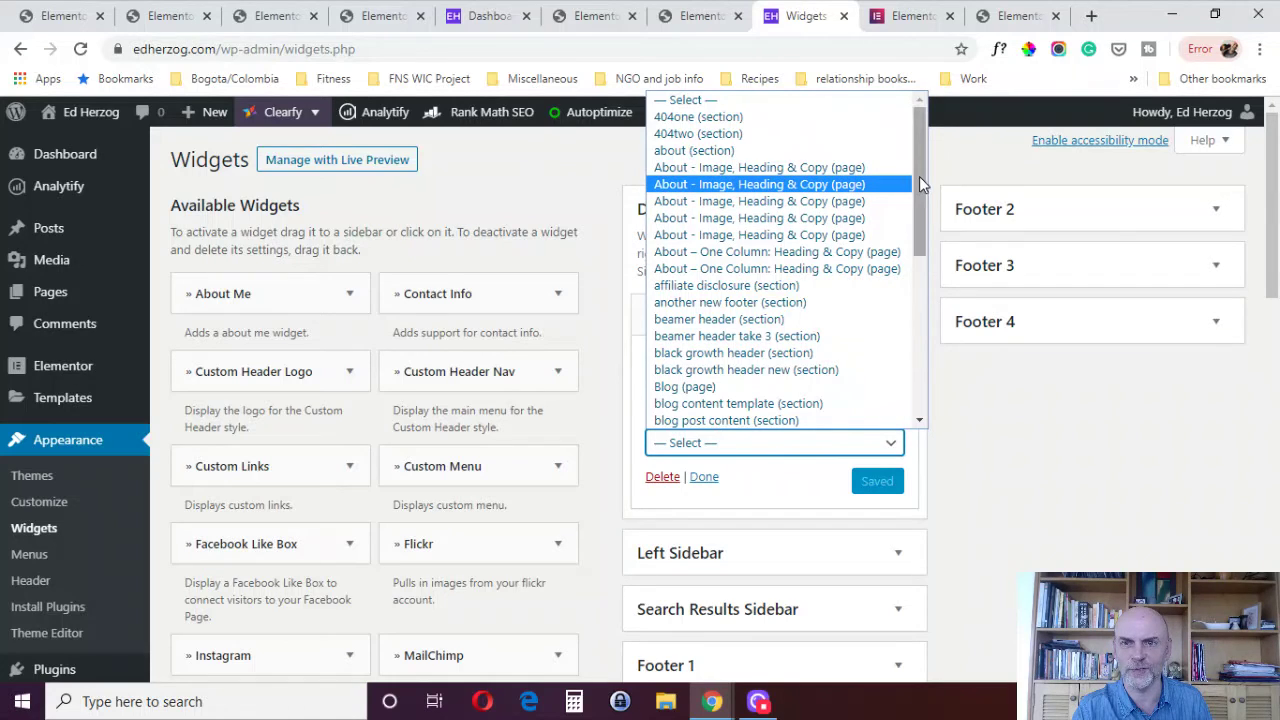
left_click_drag(919, 190, 894, 351)
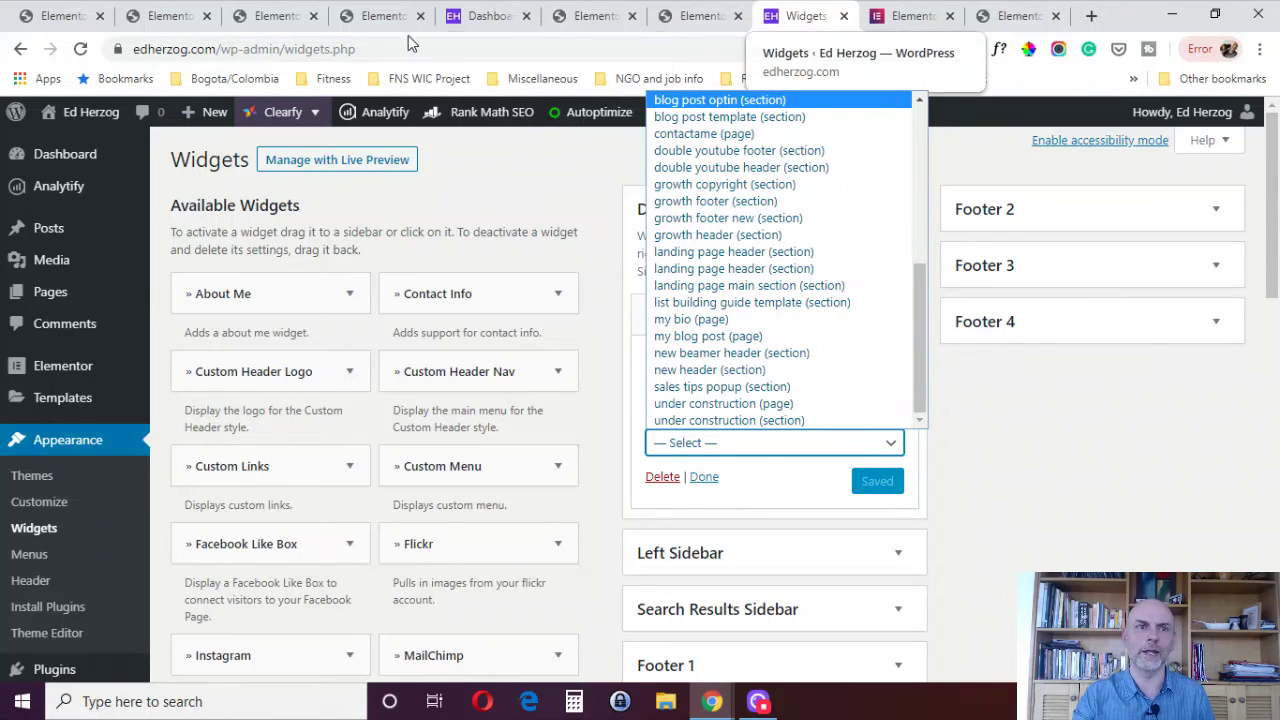
- Browse the Library, Publish Settings and Popups tabs, then close the popup template library
left_click(160, 18)
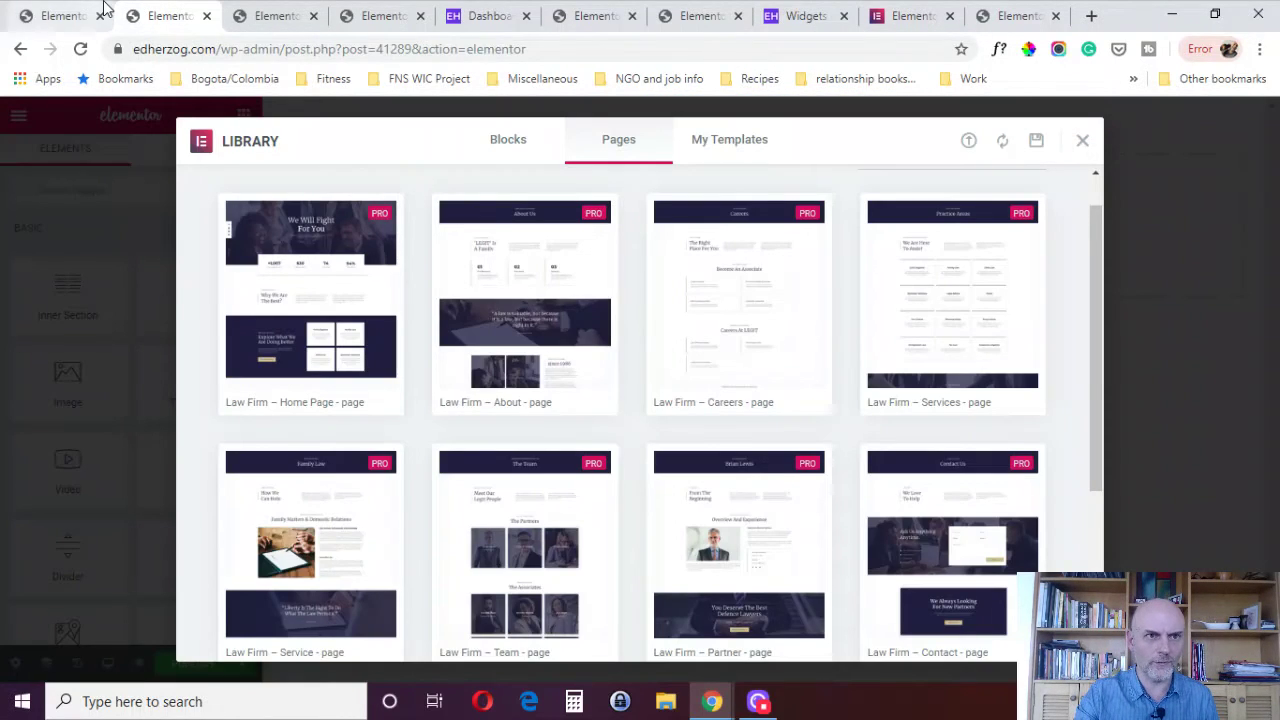
left_click(245, 18)
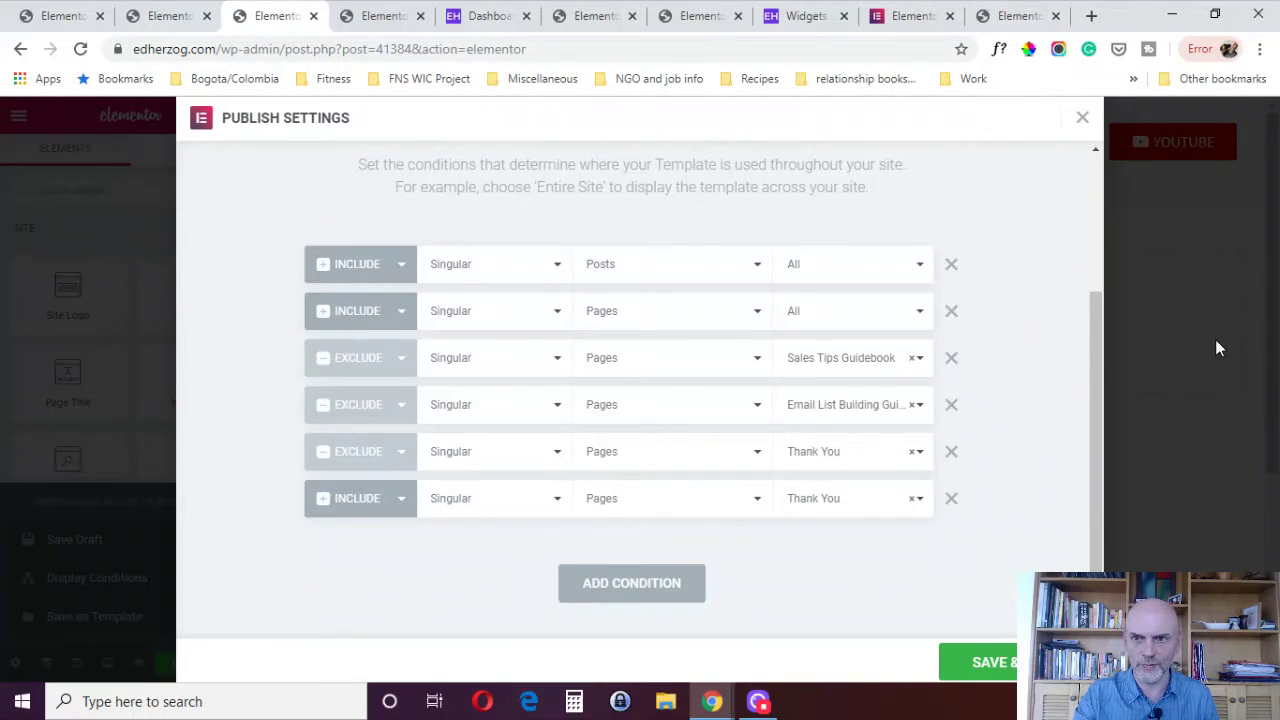
left_click(1215, 339)
left_click(58, 16)
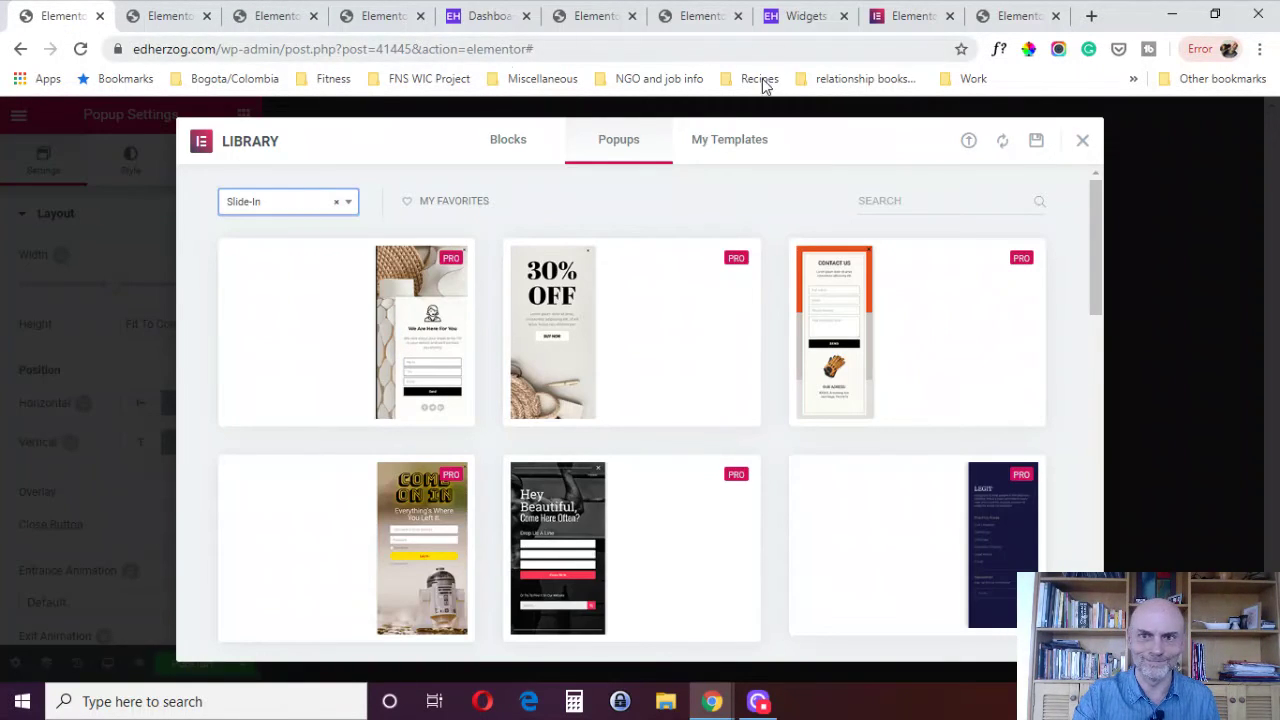
left_click(1083, 142)
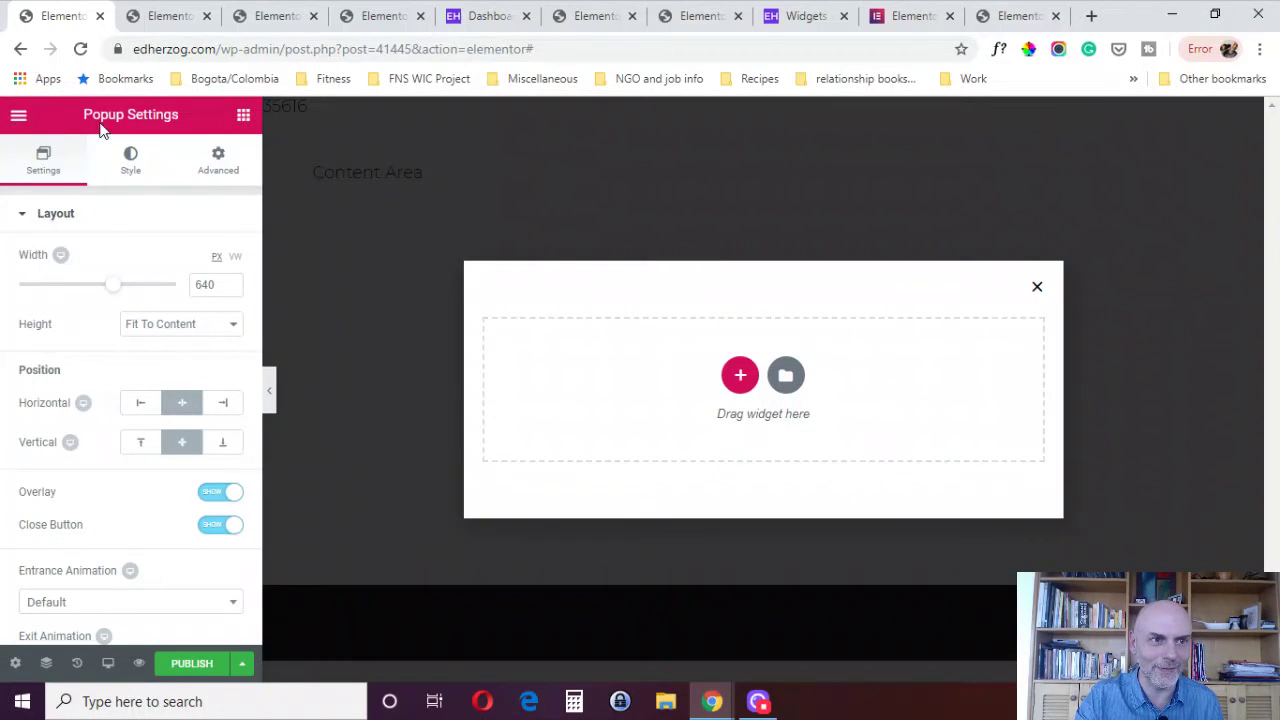
- Exit the editor to the WordPress dashboard and show the Theme Builder templates list
left_click(19, 118)
left_click(108, 605)
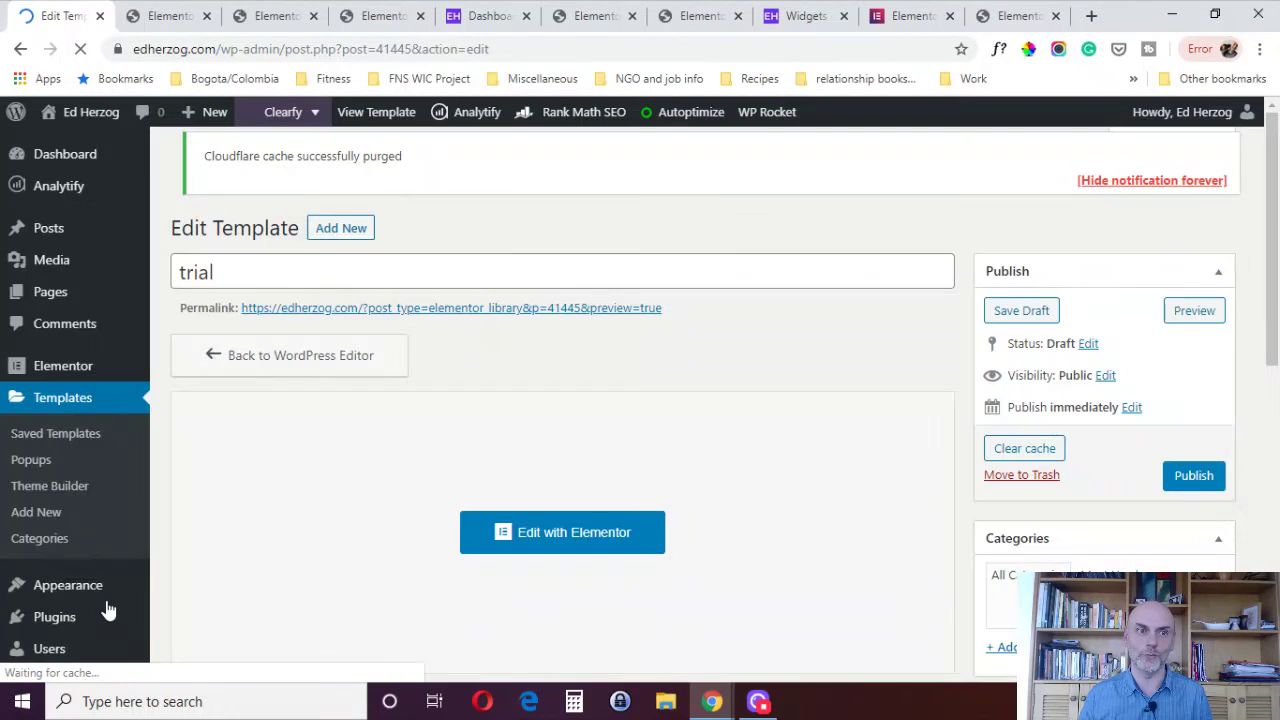
left_click(52, 488)
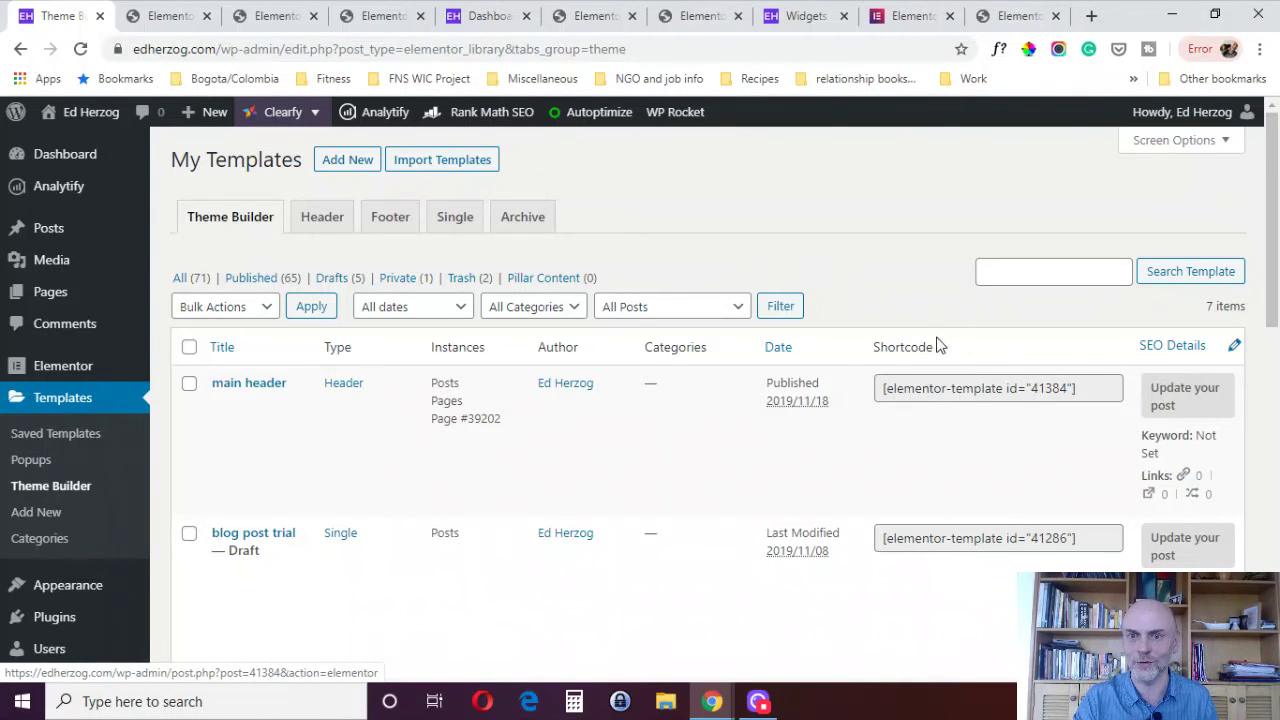
- Scroll the My Templates list, then switch to the Elementor WooCommerce Builder blog article
left_click_drag(1272, 205, 1278, 230)
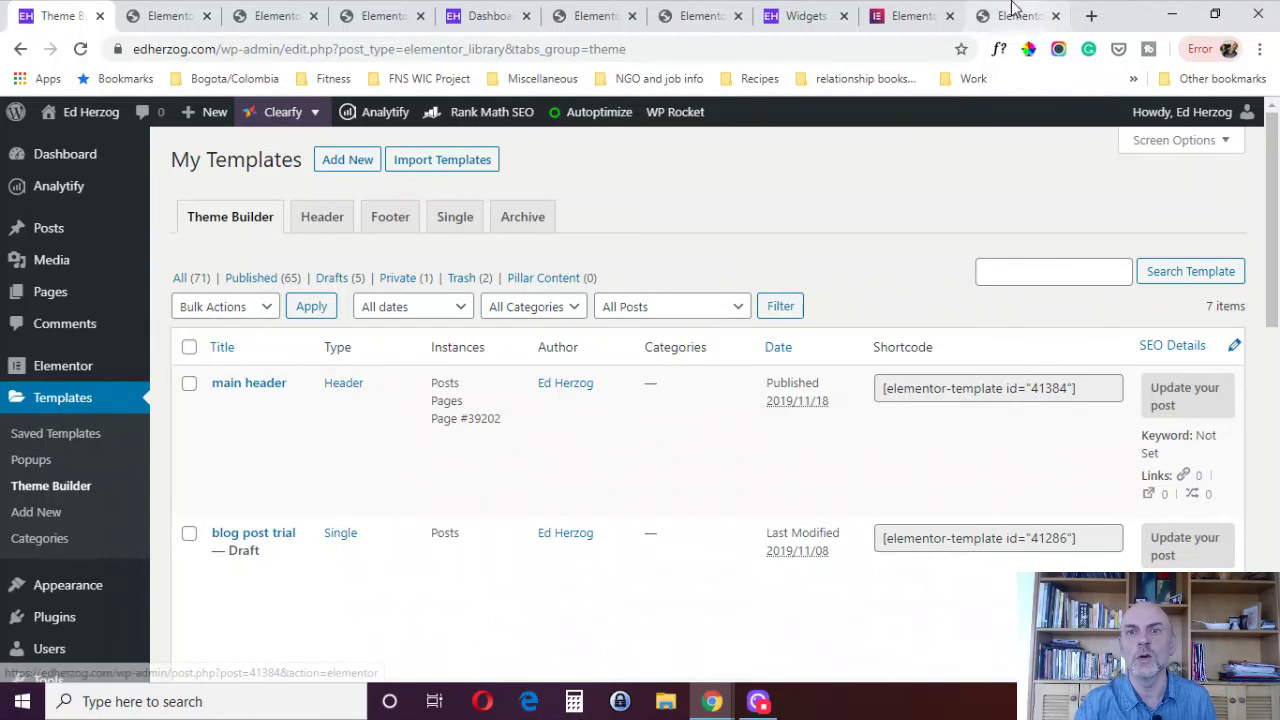
left_click(910, 12)
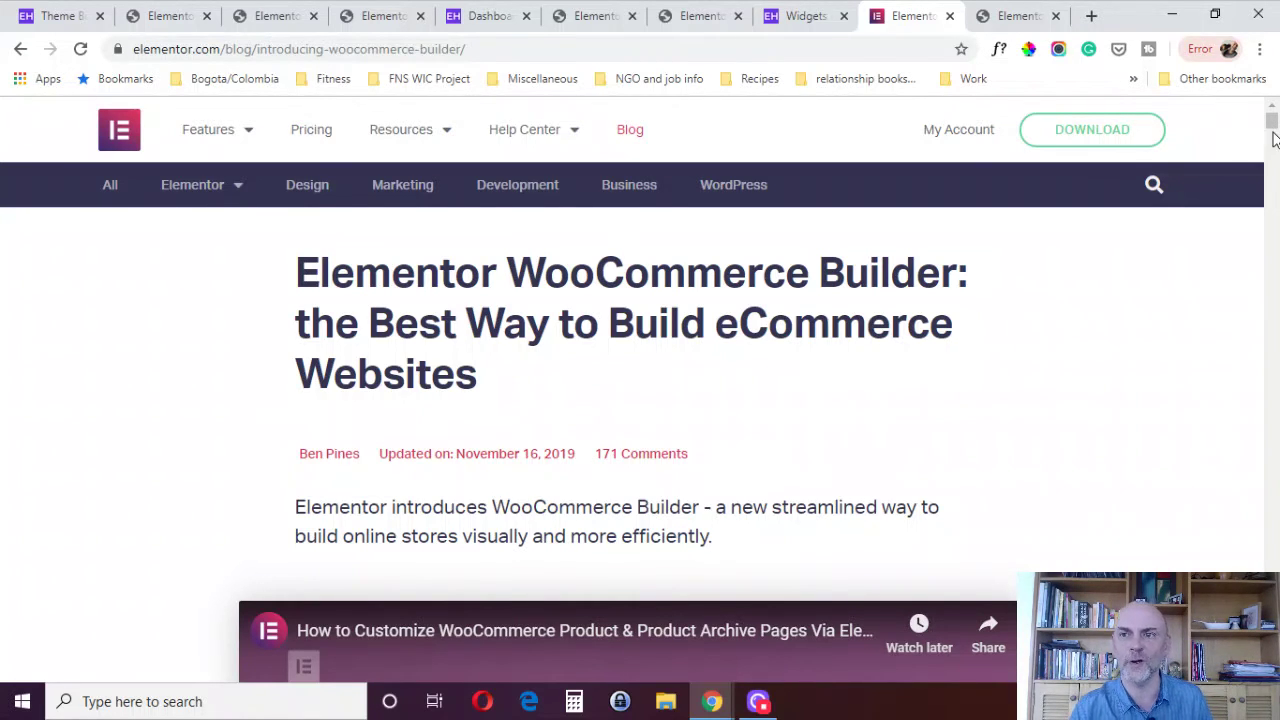
- Scroll the article to the product page infographic showing the adidas NMD R1 Sneaker, Menu Cart and Breadcrumbs callouts
scroll(1273, 135, "down", 3)
left_click_drag(1273, 133, 1255, 198)
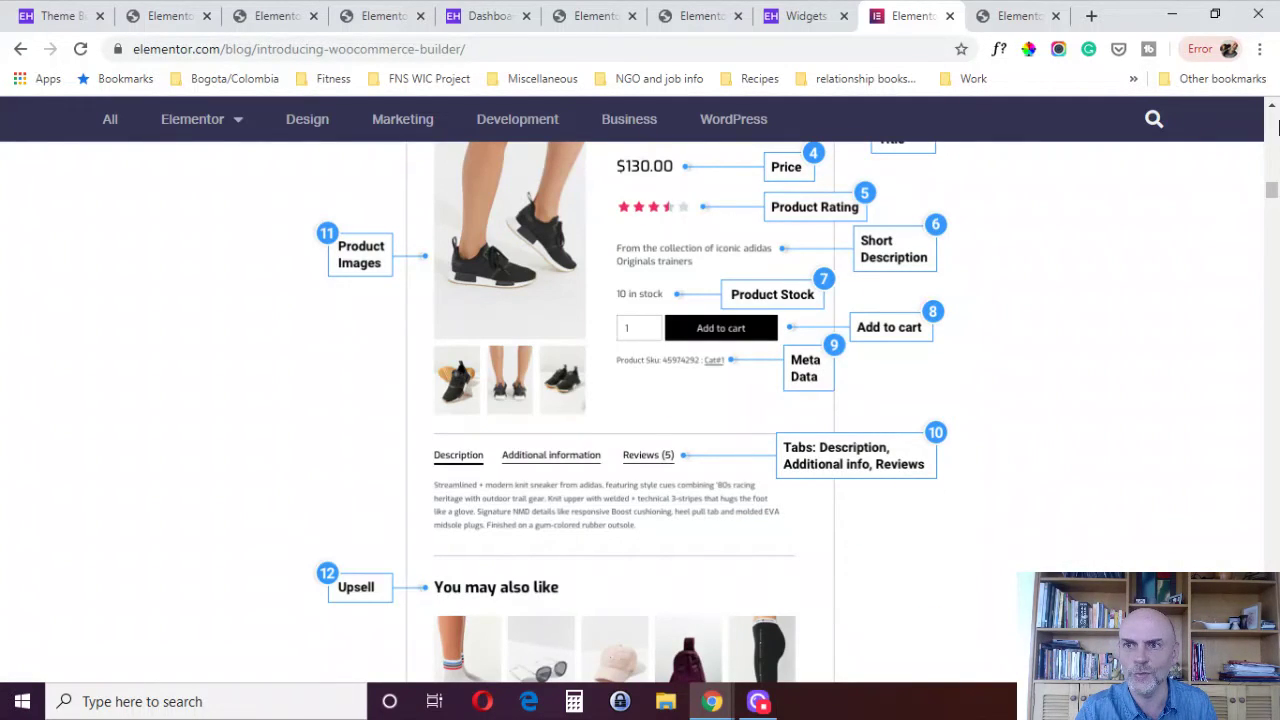
left_click(1272, 110)
left_click(1272, 110)
left_click(1272, 110)
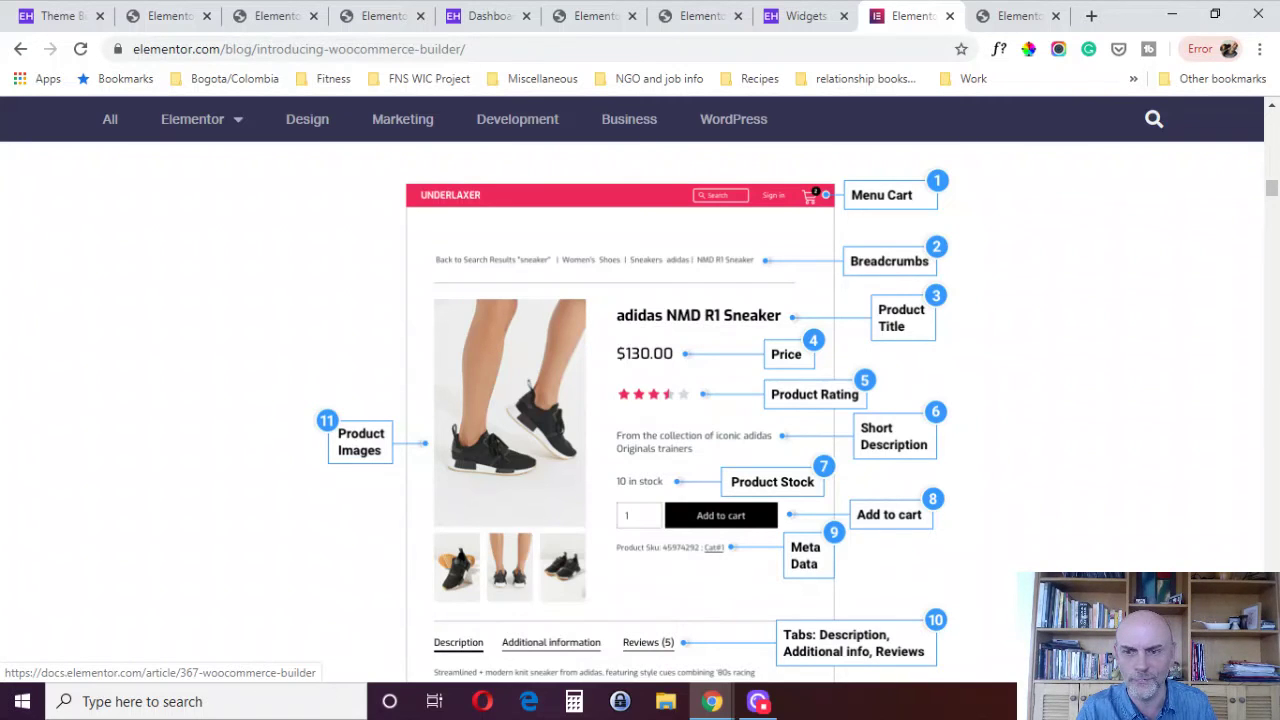
- Scroll through the rest of the infographic and switch to the site footer editor tab
scroll(632, 420, "down", 1)
scroll(632, 410, "down", 1)
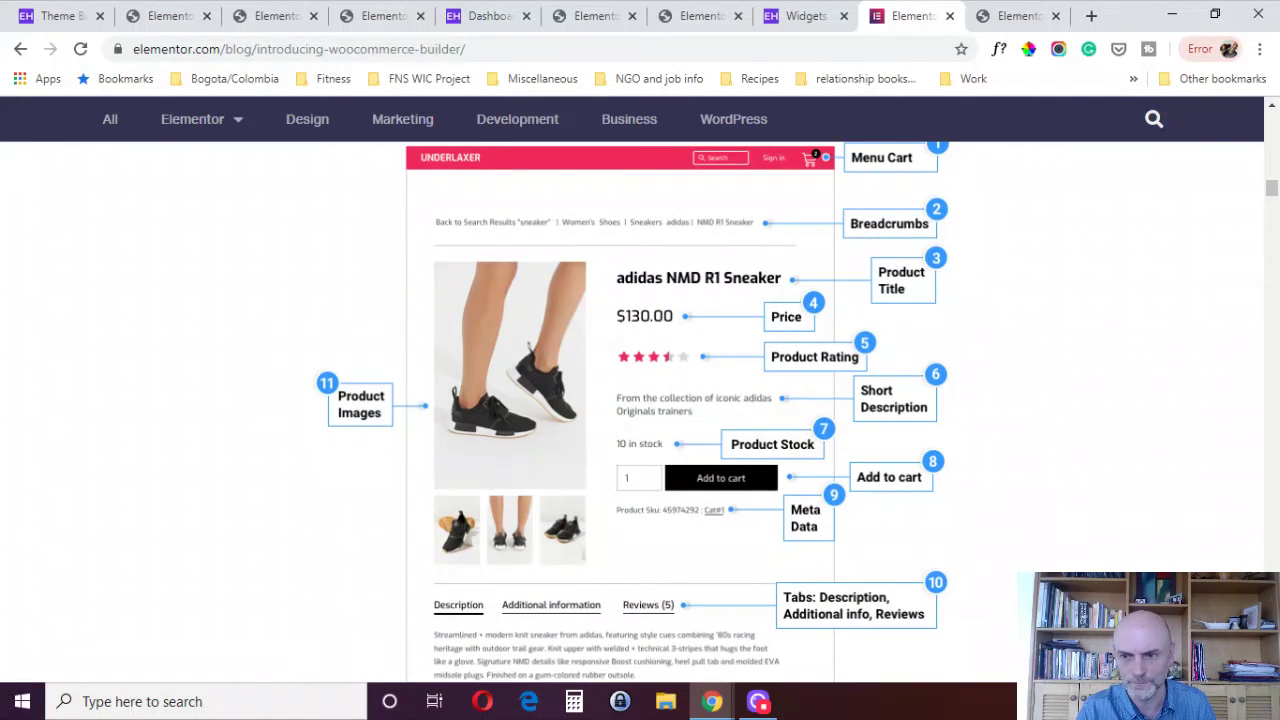
scroll(632, 412, "down", 2)
scroll(495, 487, "down", 4)
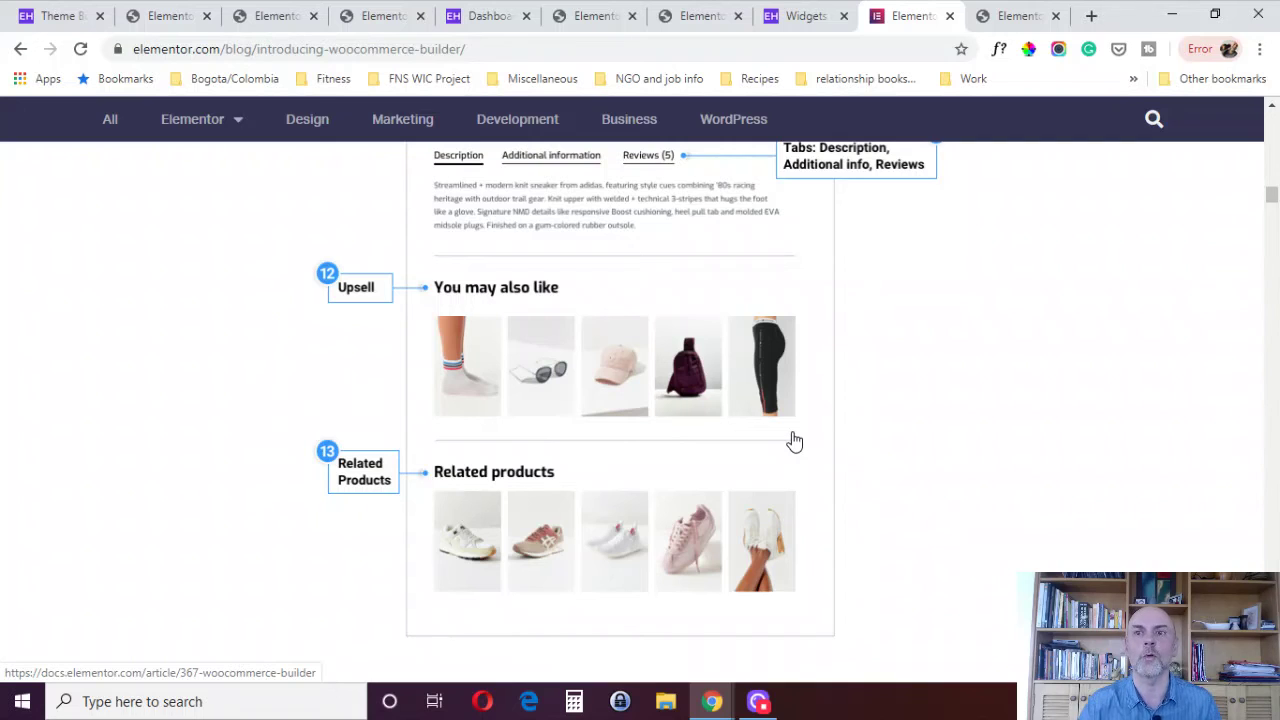
left_click(1008, 16)
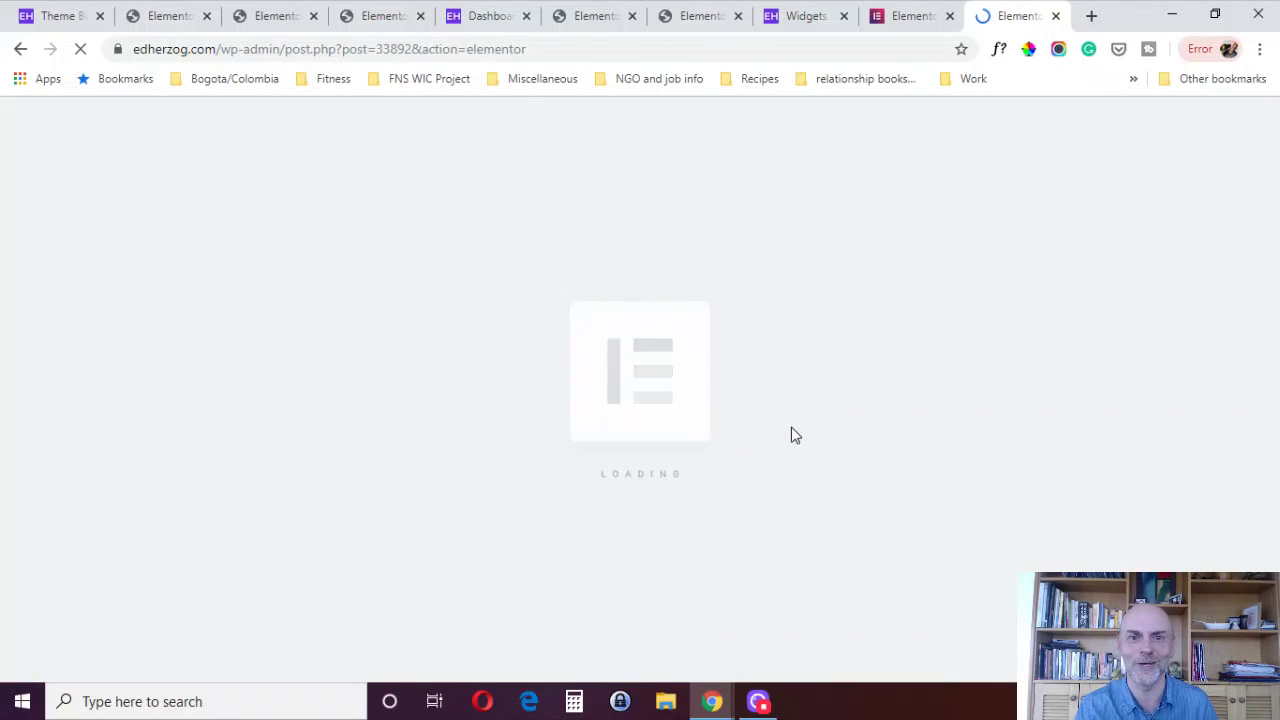
- Unlock the footer's global Recent Posts and Reviews widget for editing, then return to the widgets list
scroll(795, 435, "down", 10)
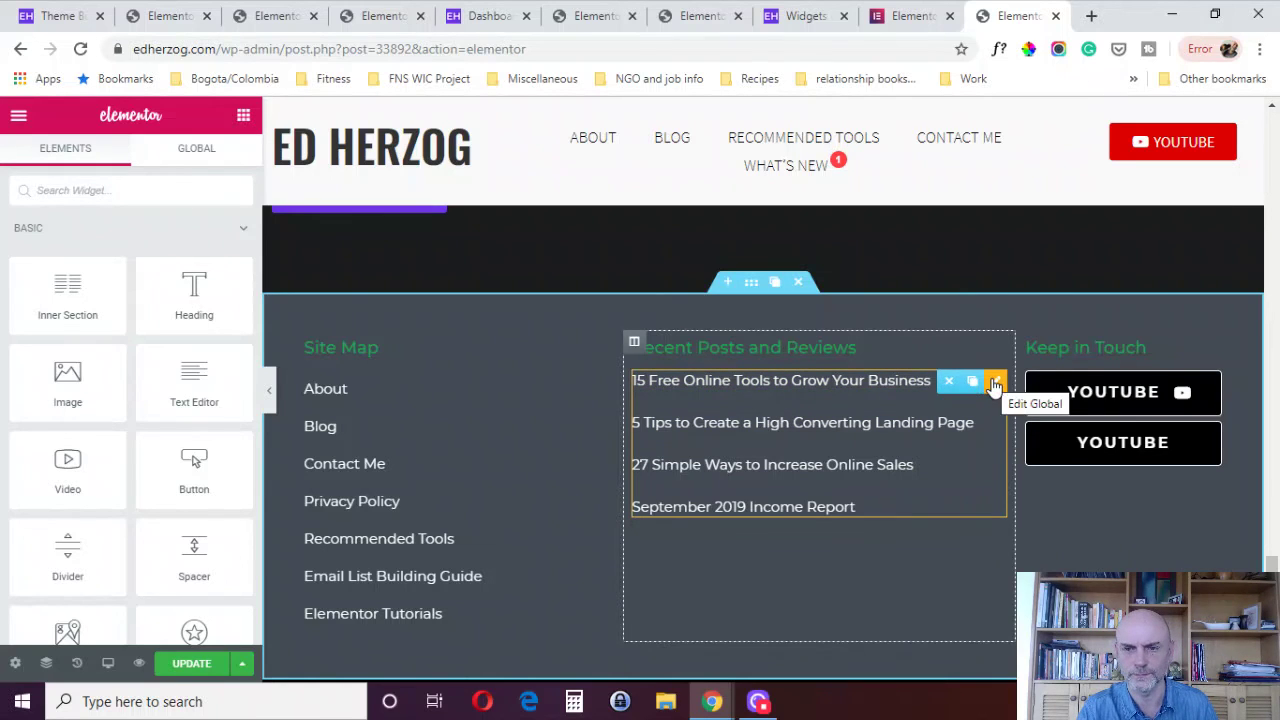
left_click(995, 384)
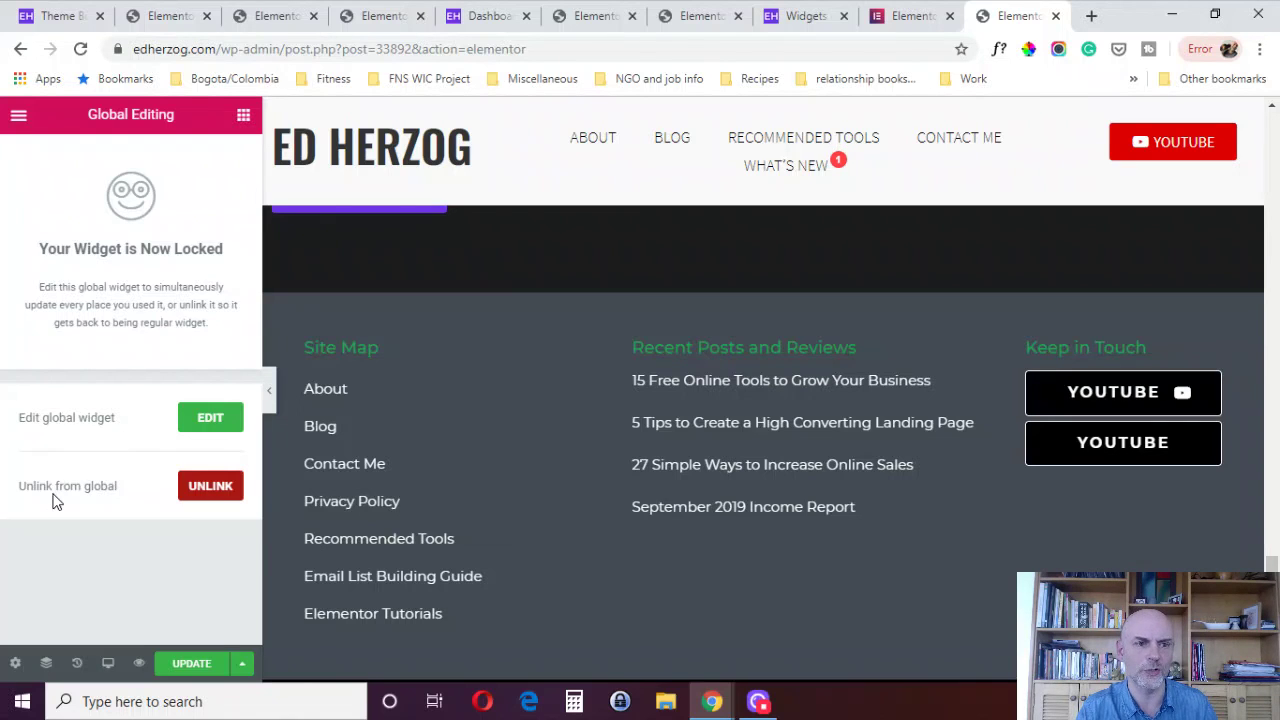
left_click(208, 420)
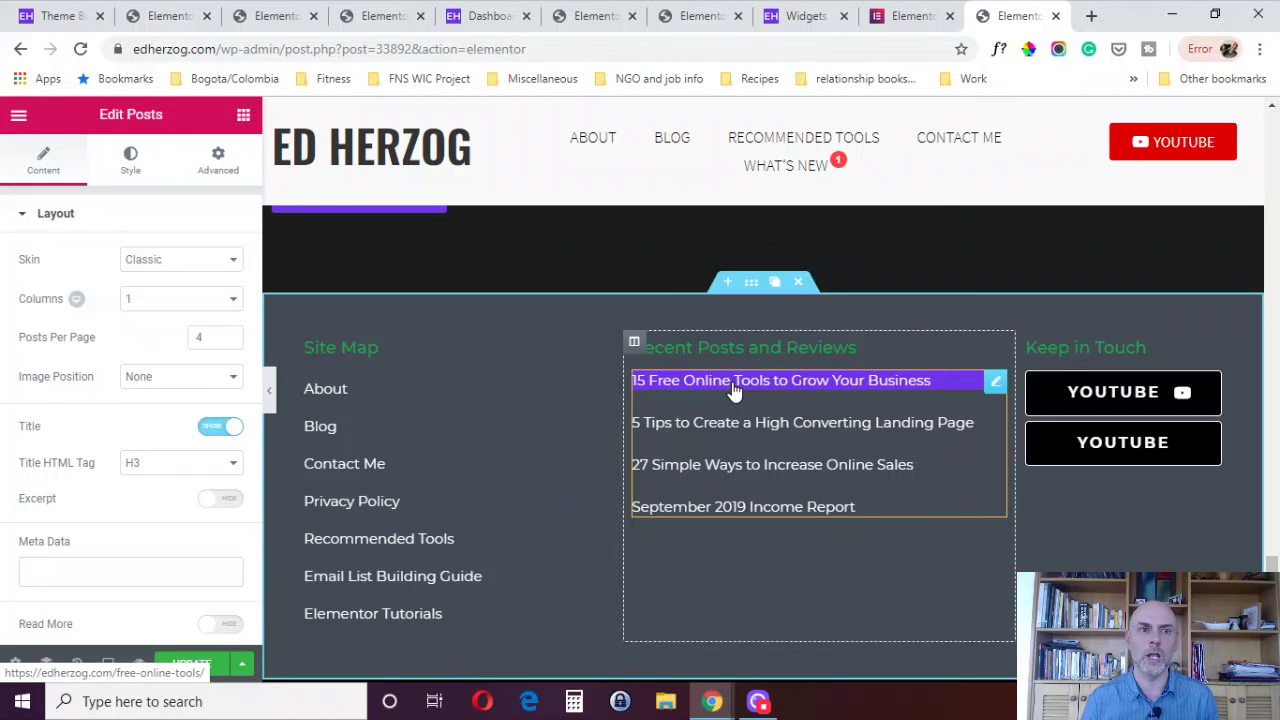
left_click(243, 115)
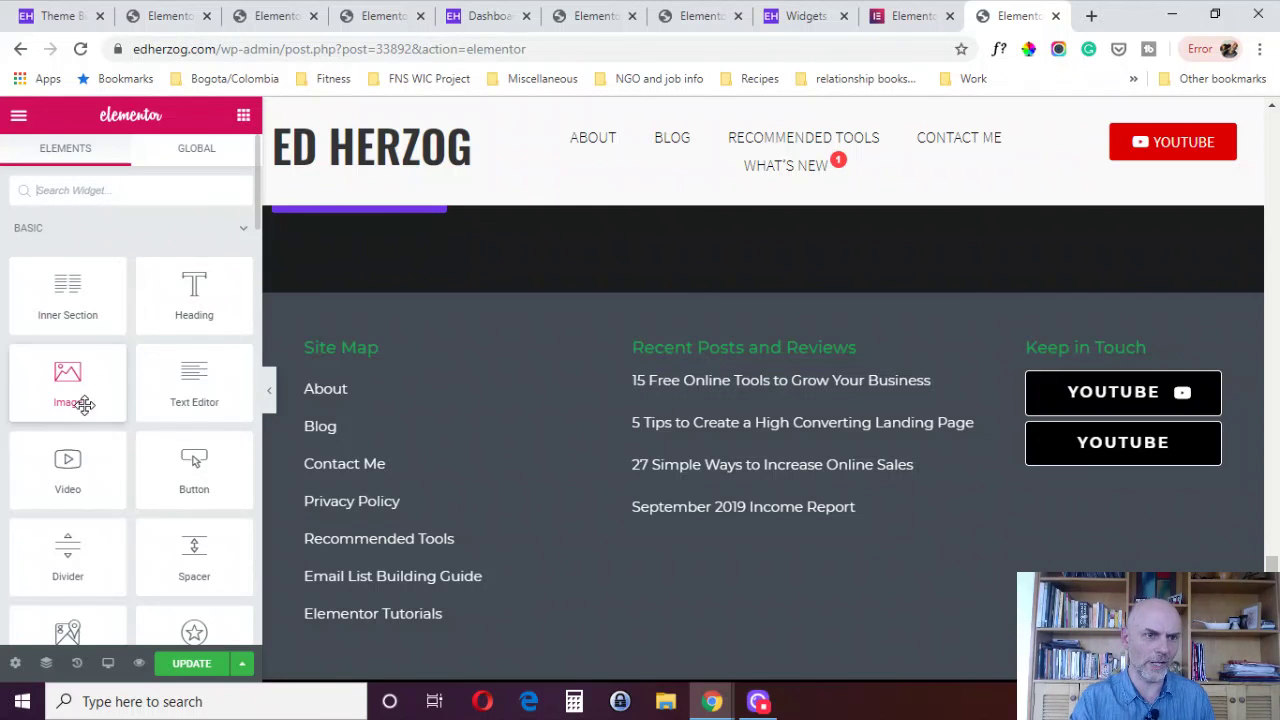
- Browse the saved global widgets, including posts for footer, site map footer and header site map
left_click(193, 150)
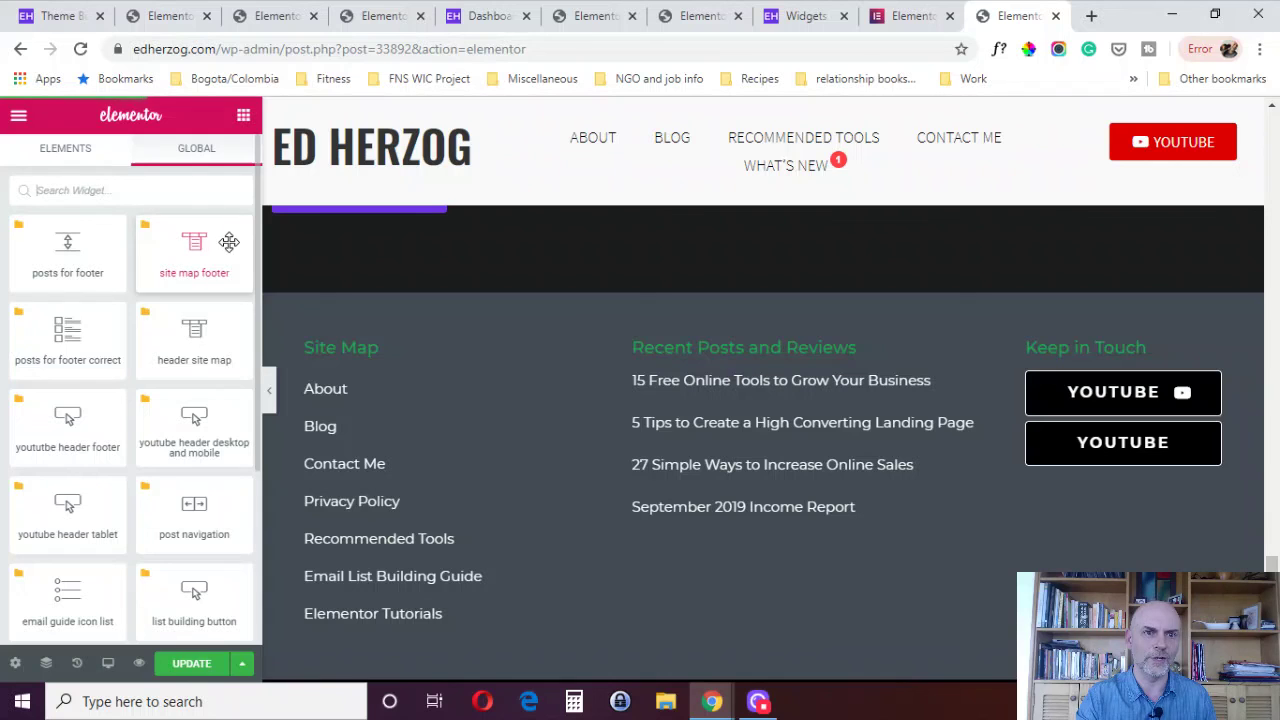
scroll(223, 526, "down", 4)
scroll(147, 410, "up", 4)
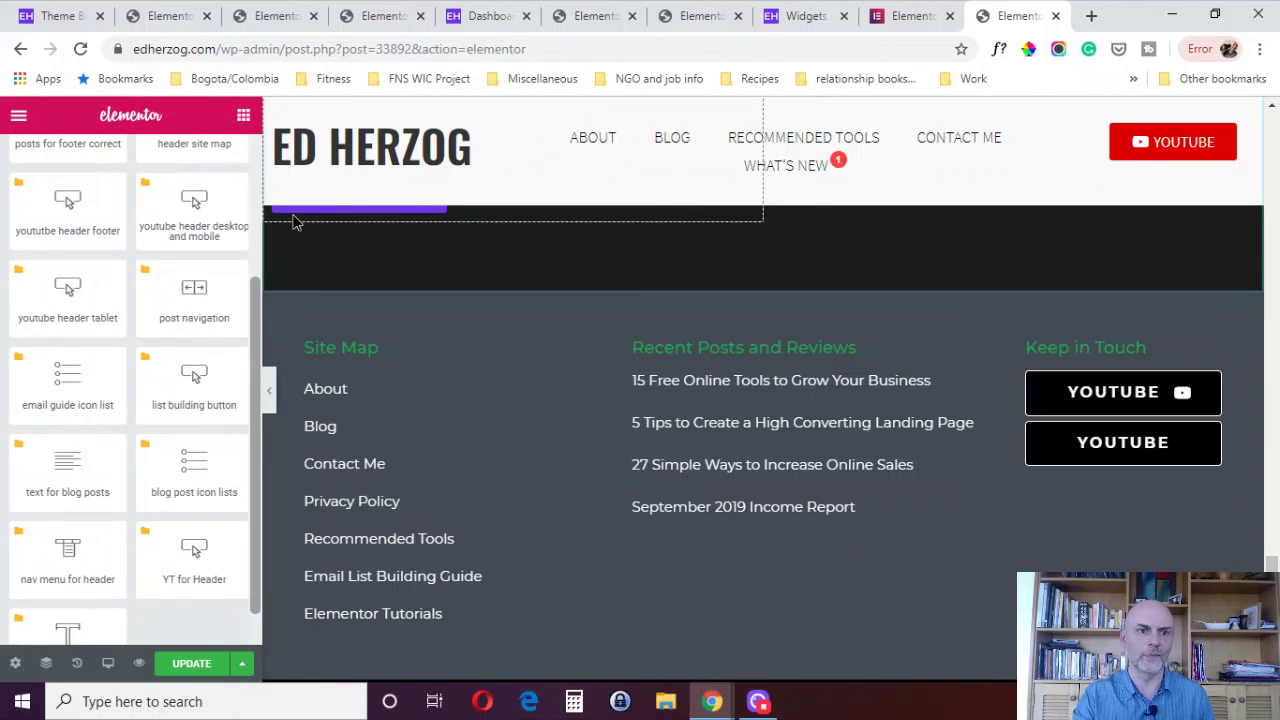
scroll(120, 340, "down", 3)
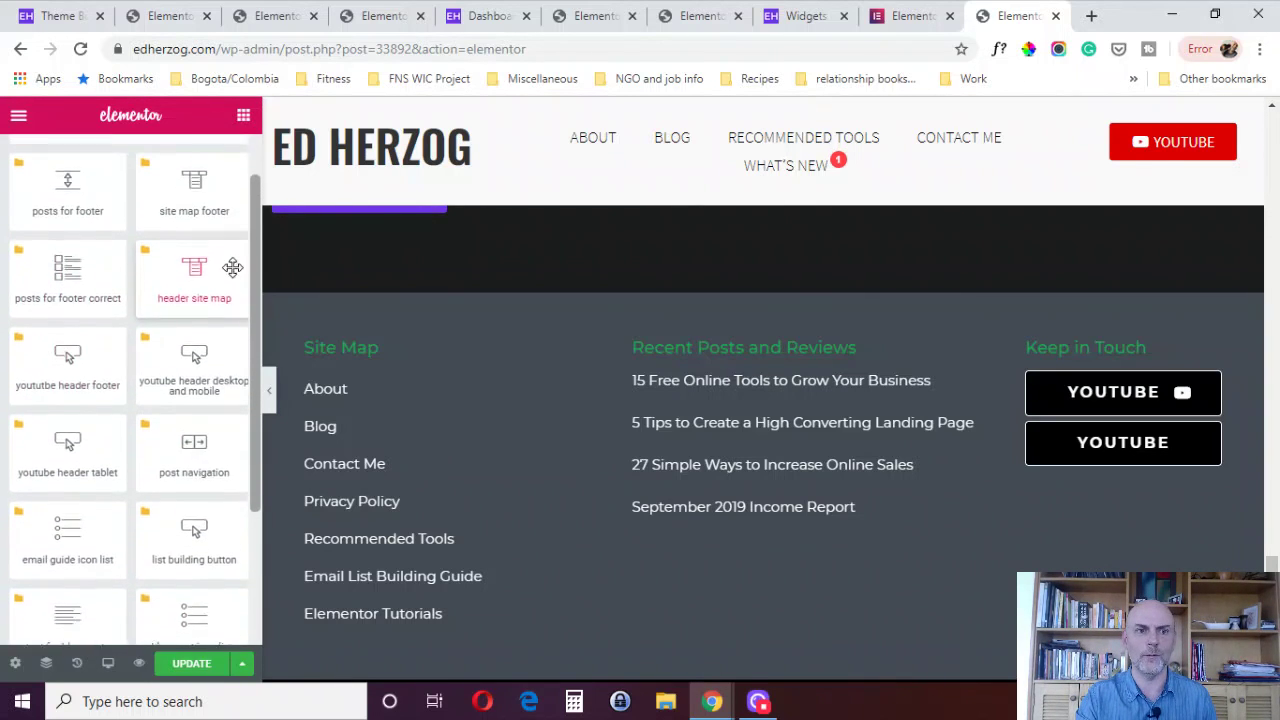
scroll(200, 290, "up", 2)
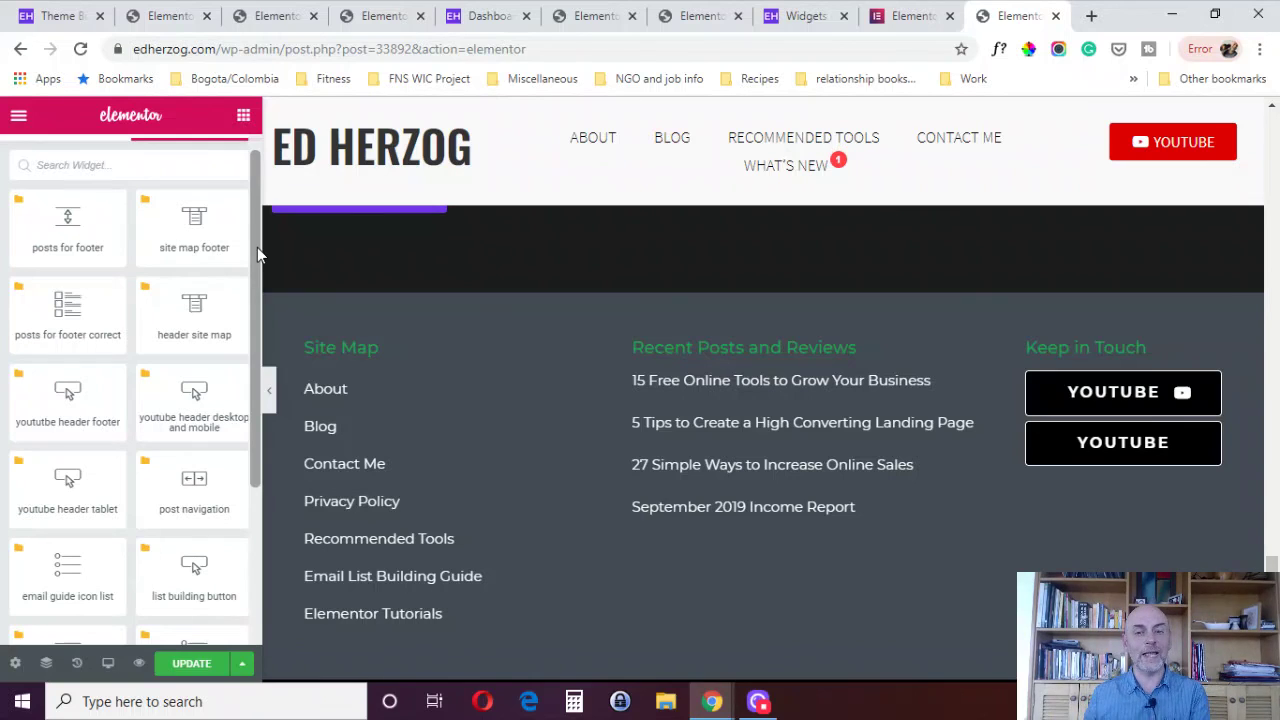